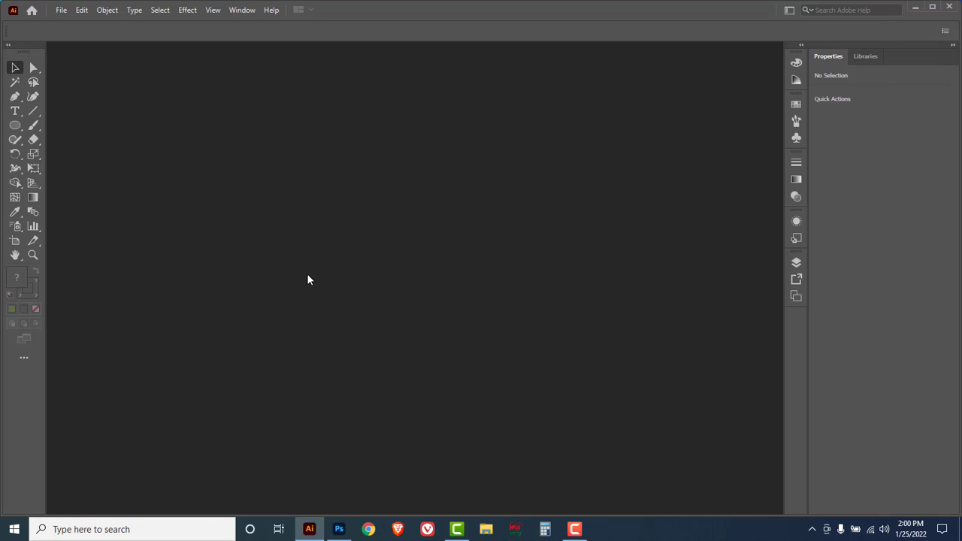
Step: Create a new landscape A4 document with its units set to inches
left_click(61, 13)
left_click(76, 23)
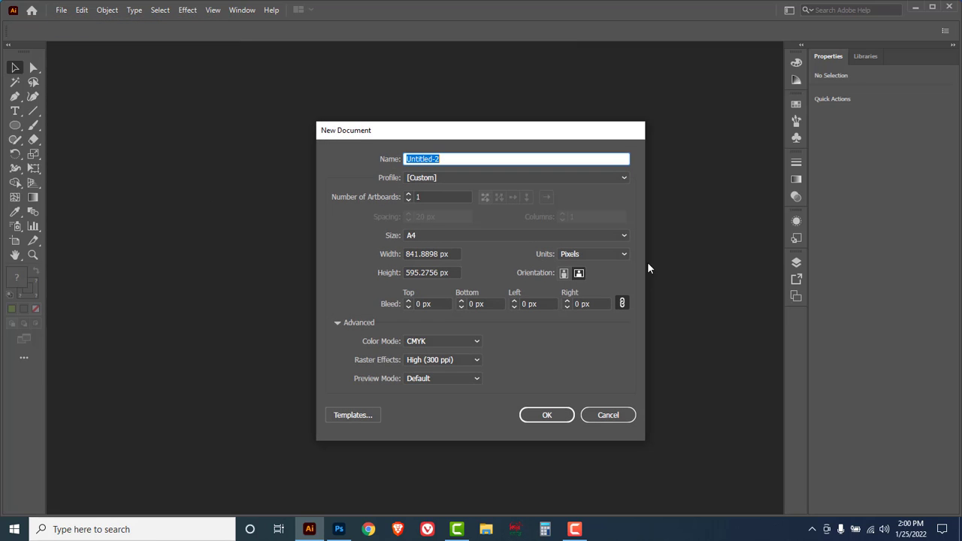
left_click(622, 234)
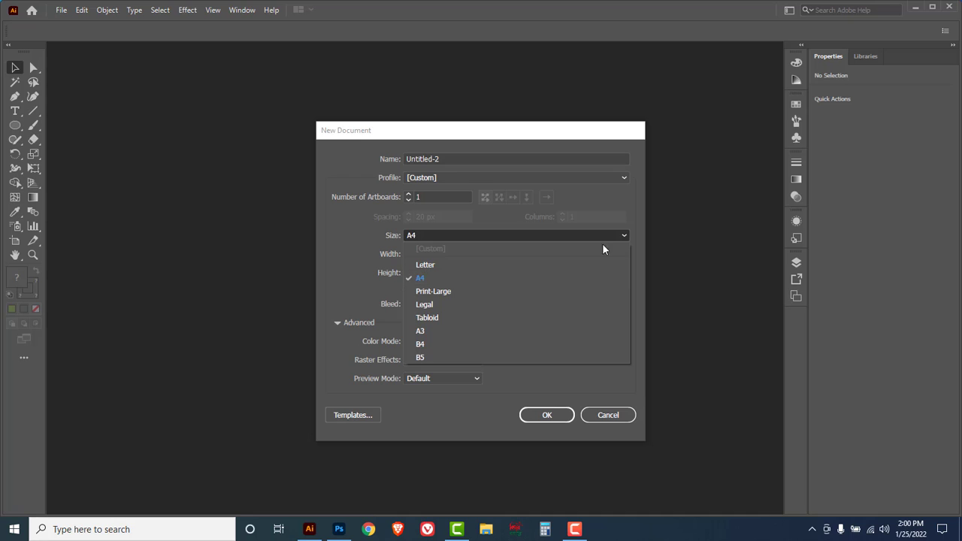
left_click(626, 234)
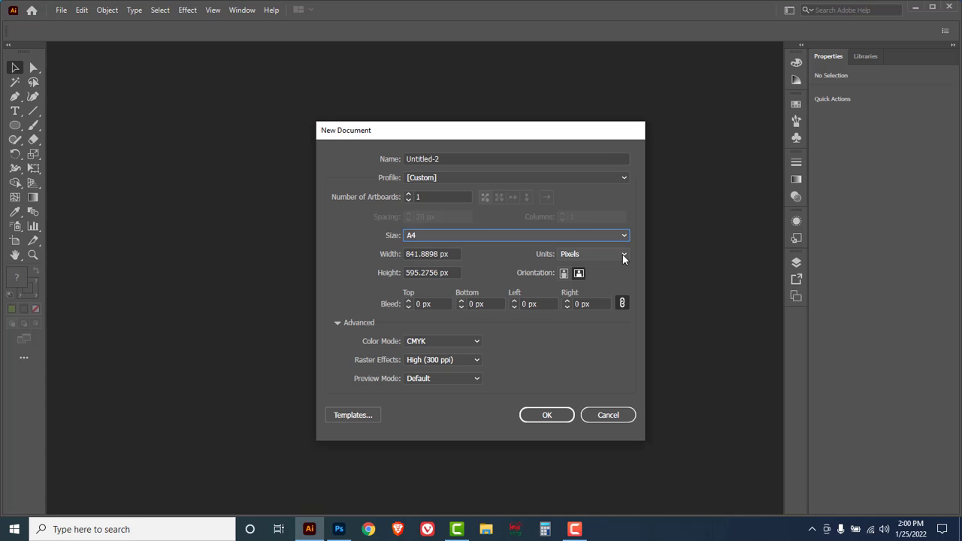
left_click(623, 254)
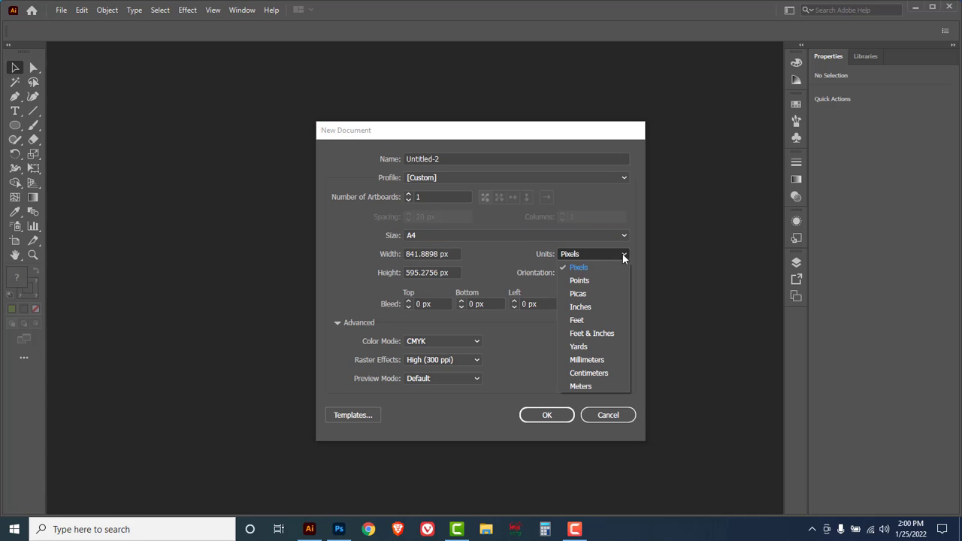
left_click(580, 310)
left_click(546, 416)
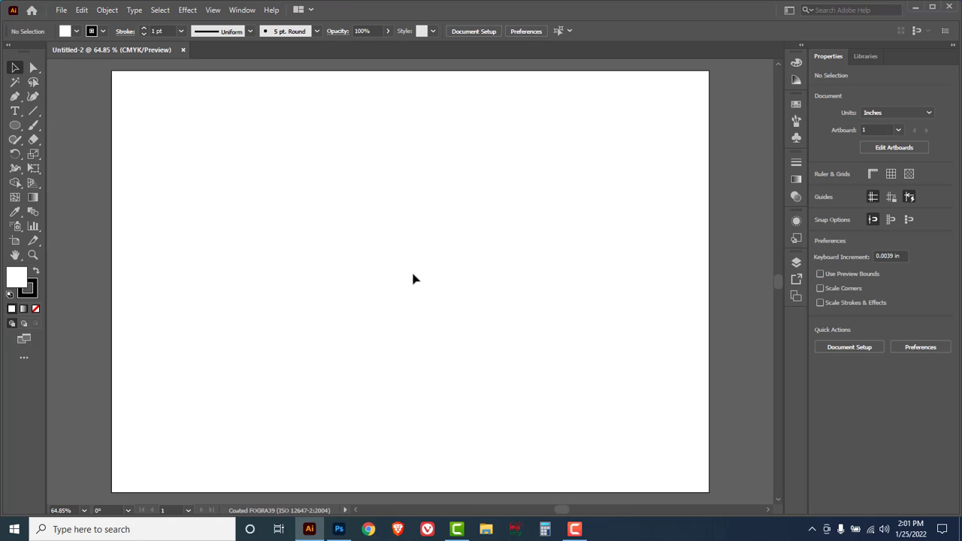
Step: Draw a circle about 5.46 in in diameter, centred on the artboard
left_click(15, 124)
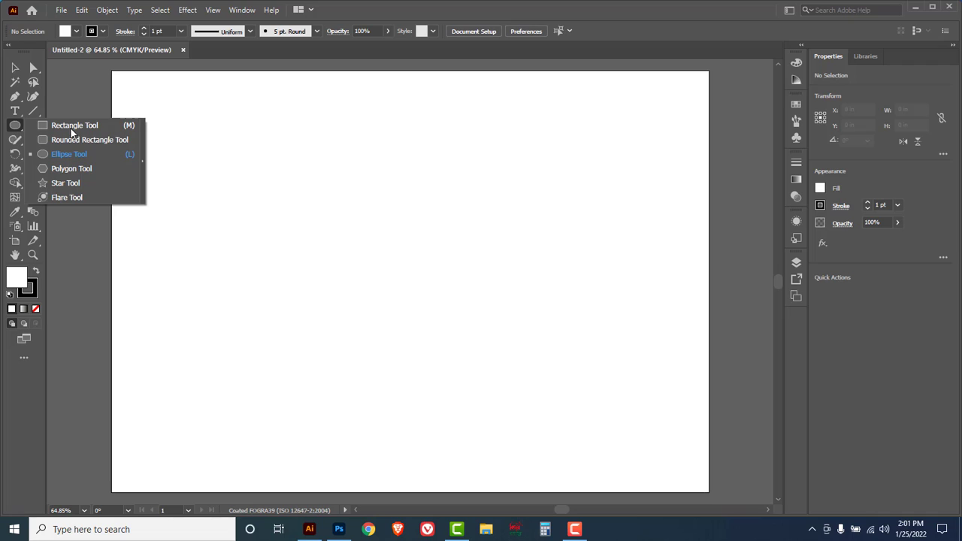
left_click(94, 155)
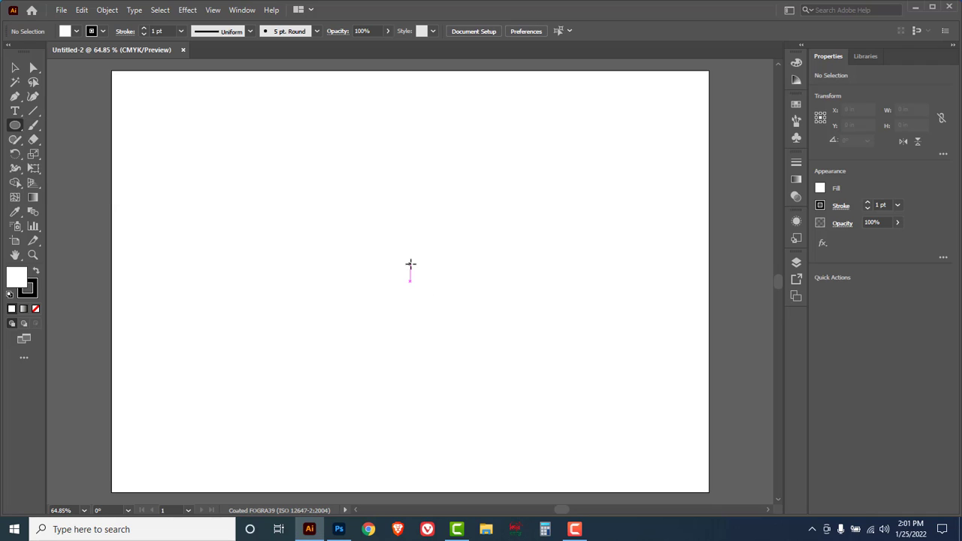
left_click_drag(410, 281, 551, 417)
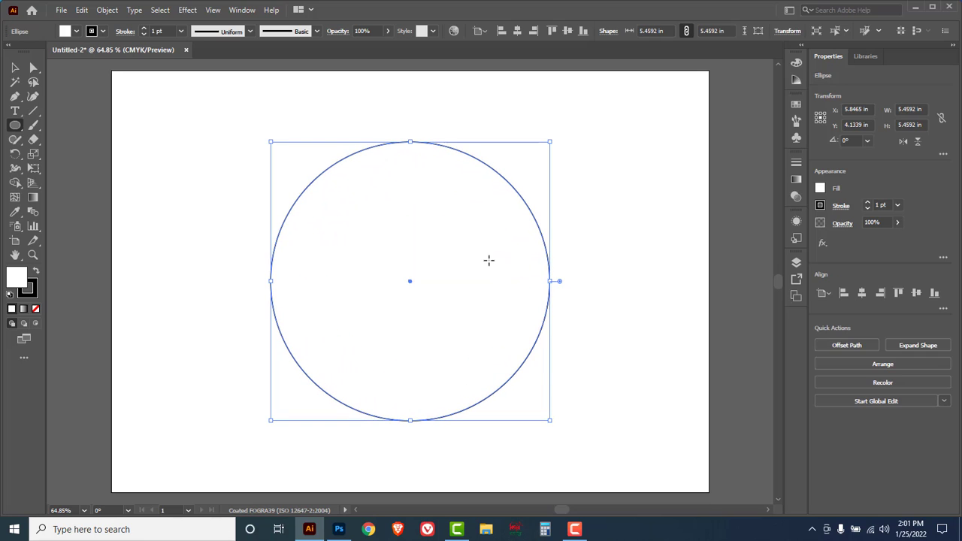
Step: Offset the circle's path by -0.375 in to add a smaller concentric circle inside it
left_click(108, 10)
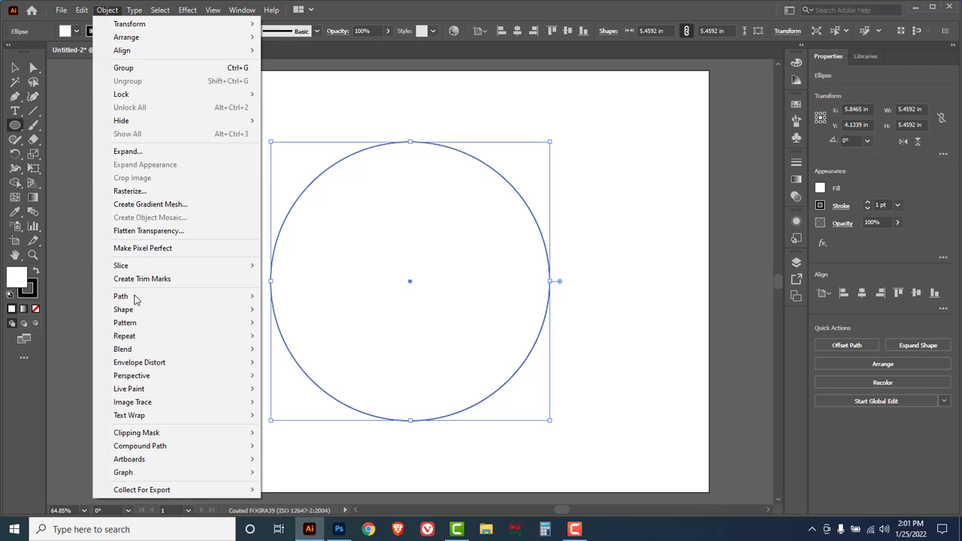
mouse_move(136, 298)
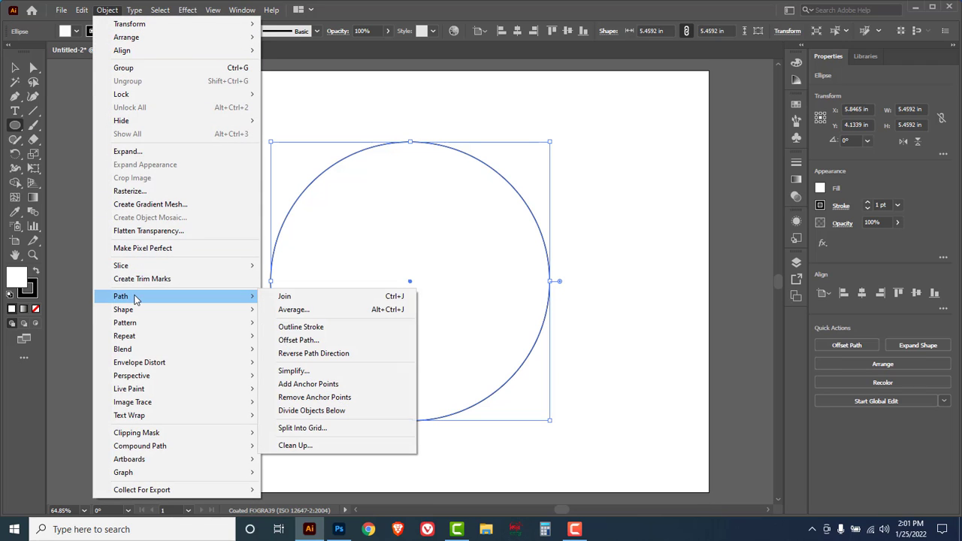
left_click(316, 340)
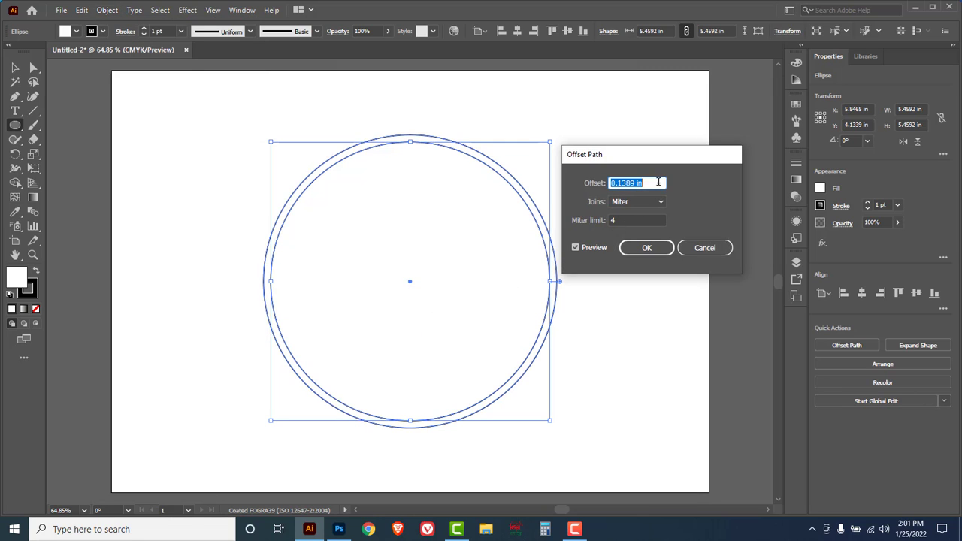
key("Down")
key("Down")
key("Down")
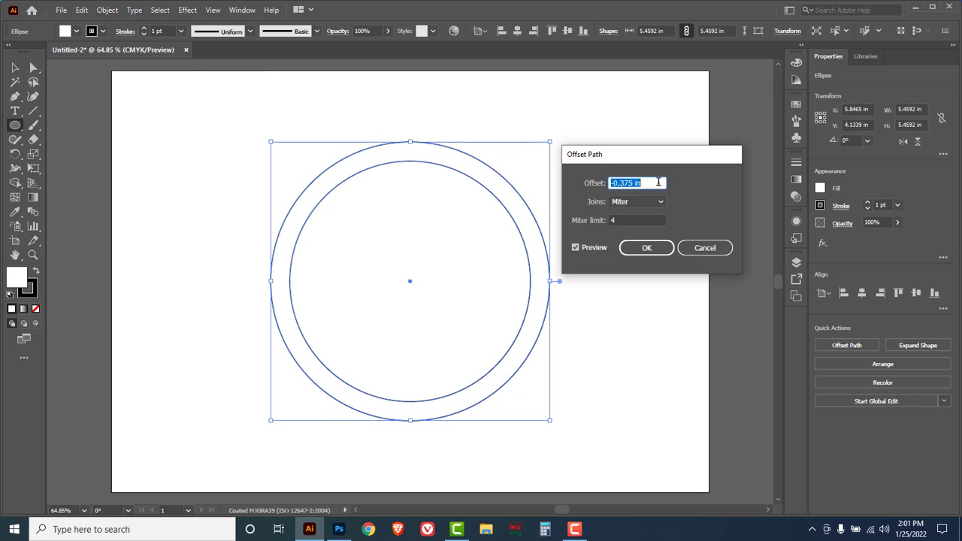
key("Down")
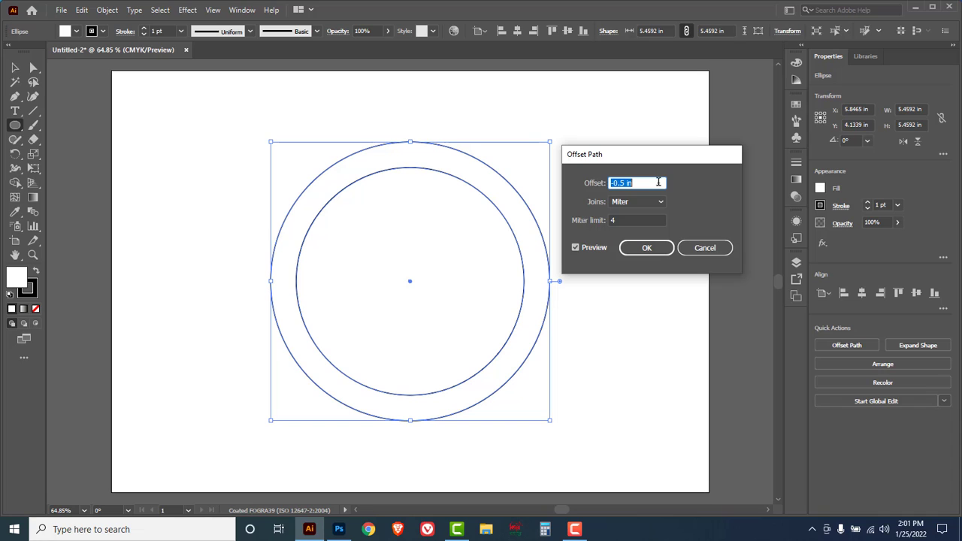
key("Up")
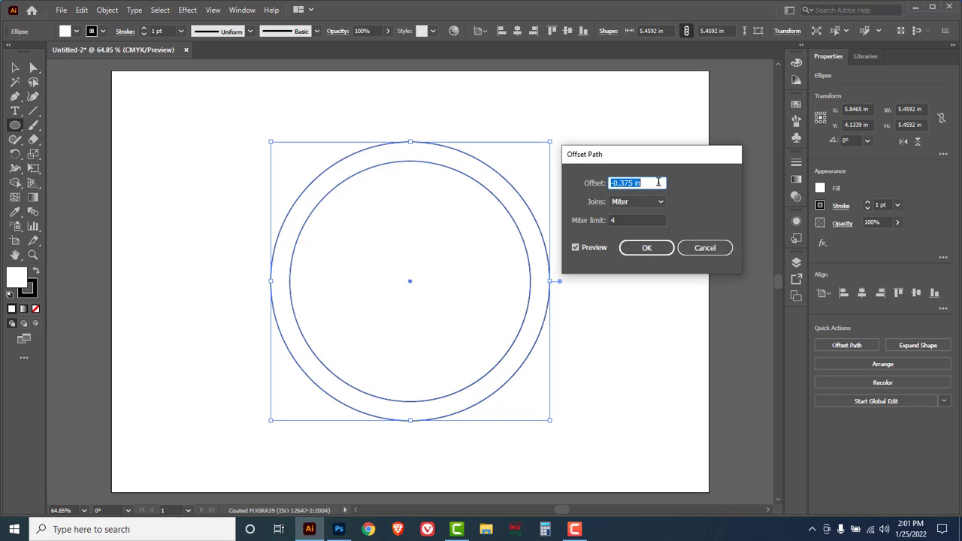
left_click(647, 250)
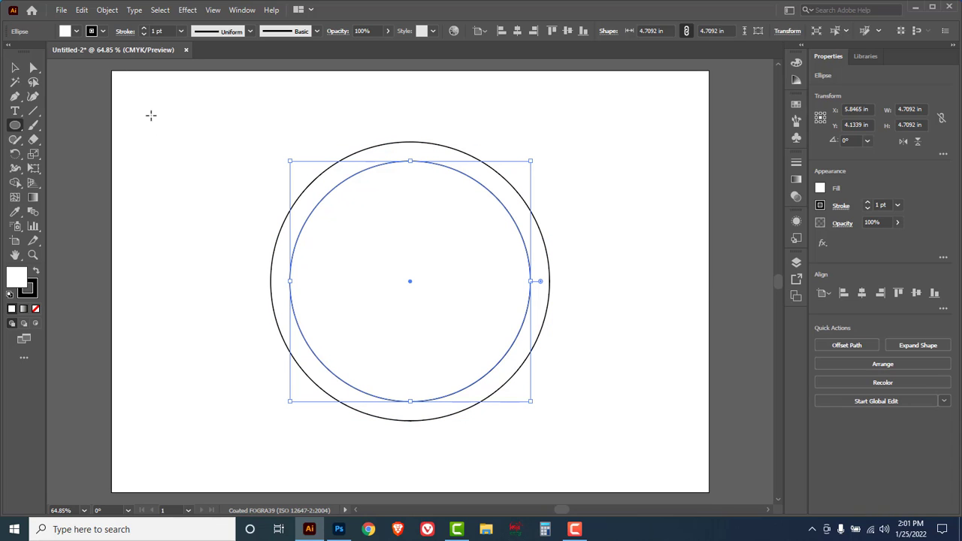
Step: Offset the inner circle's path by -0.2 in to add a third concentric circle
left_click(107, 10)
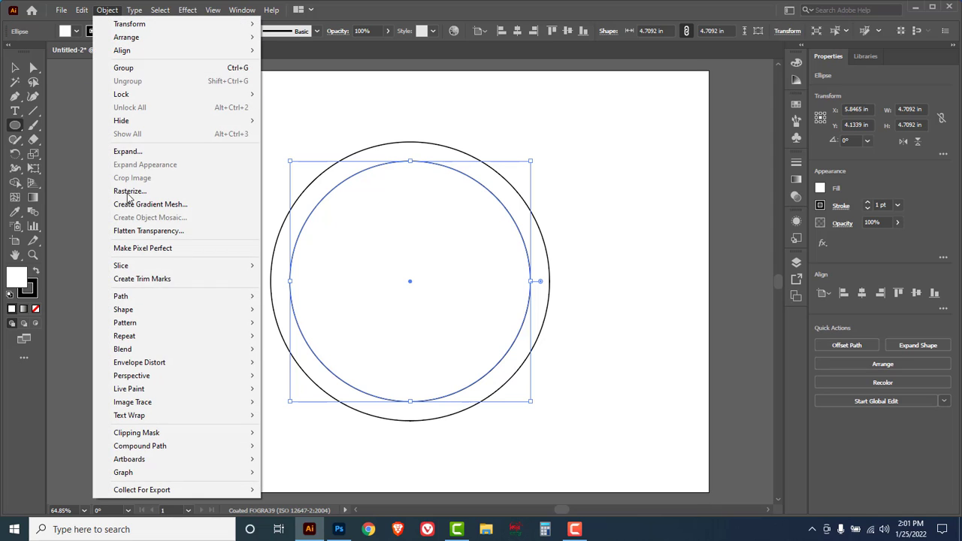
mouse_move(129, 299)
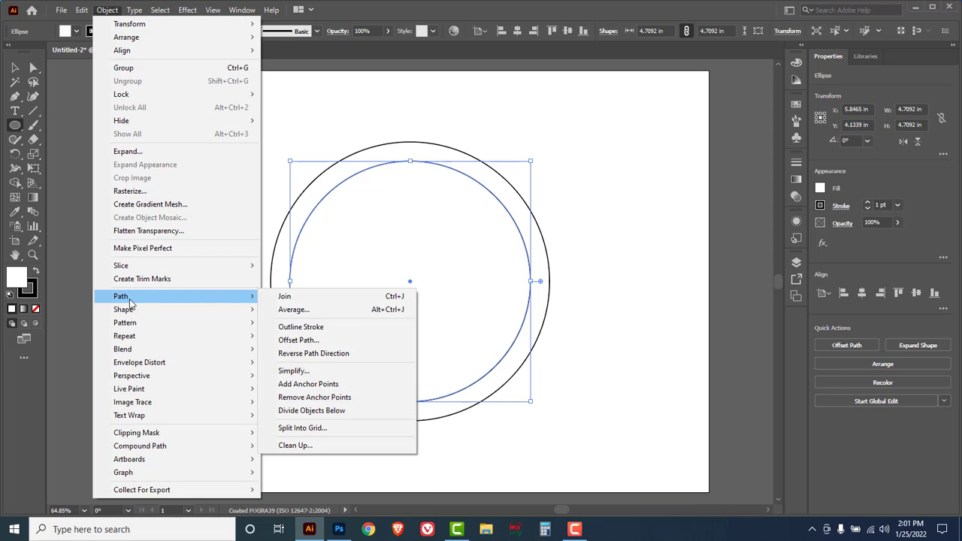
left_click(308, 343)
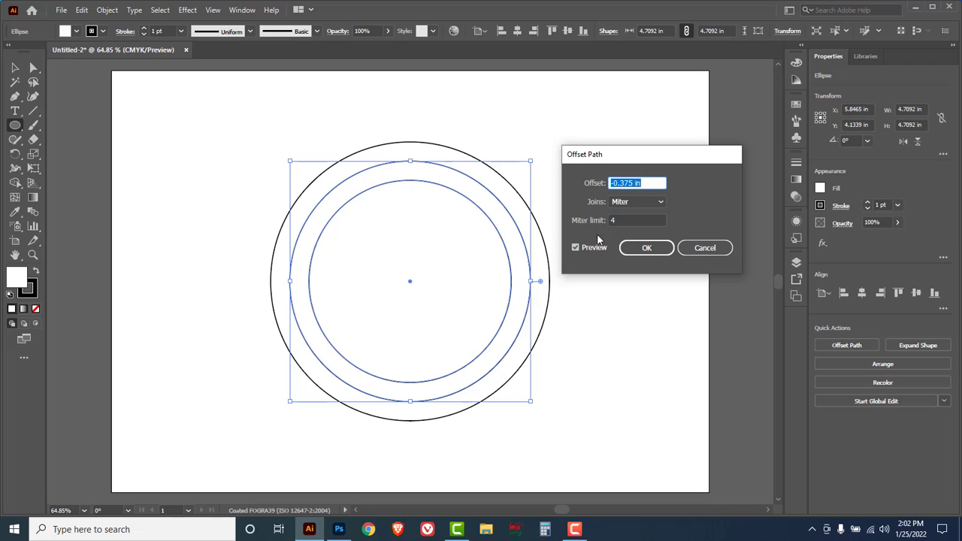
key("Down")
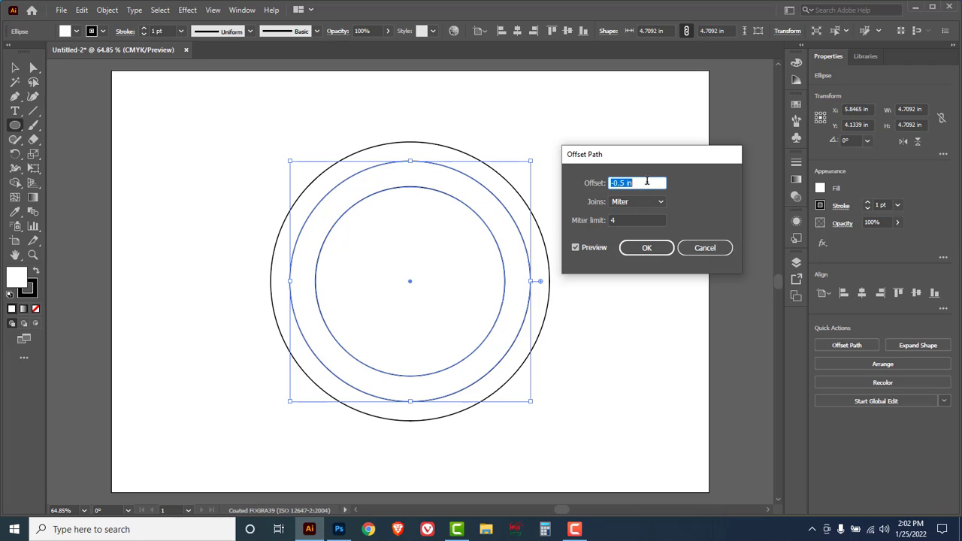
key("Up")
key("Up")
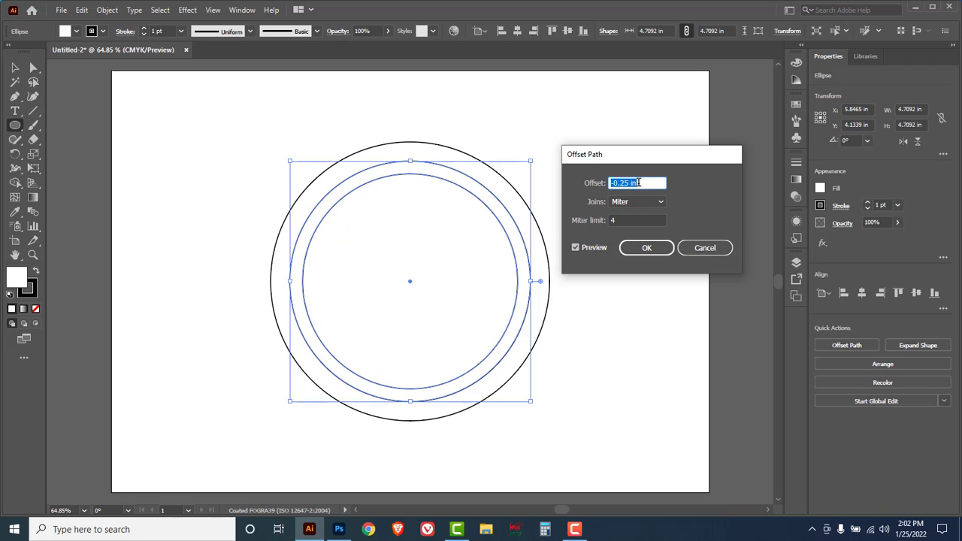
left_click_drag(619, 182, 676, 187)
type("2")
left_click(645, 249)
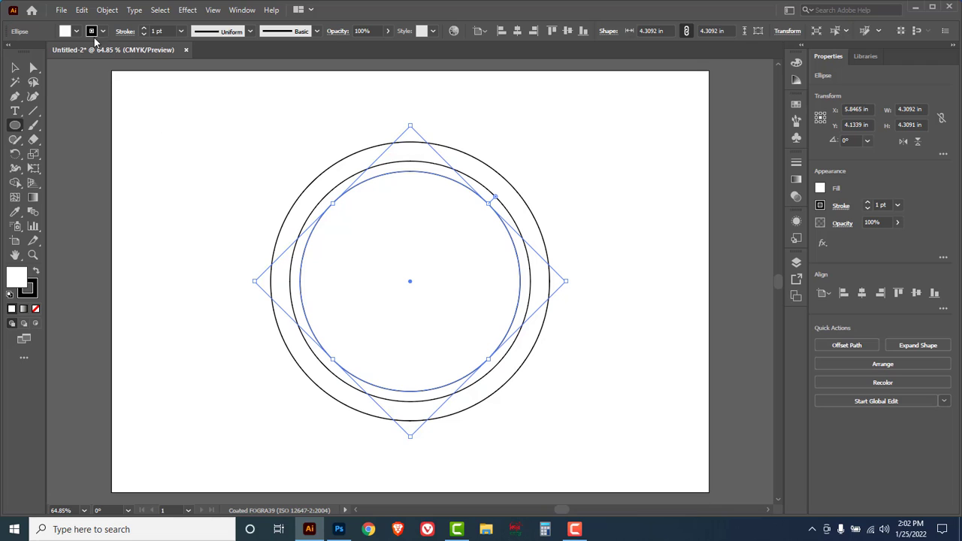
Step: Offset the innermost of the three circles by -0.375 in to add a fourth concentric circle
left_click(108, 10)
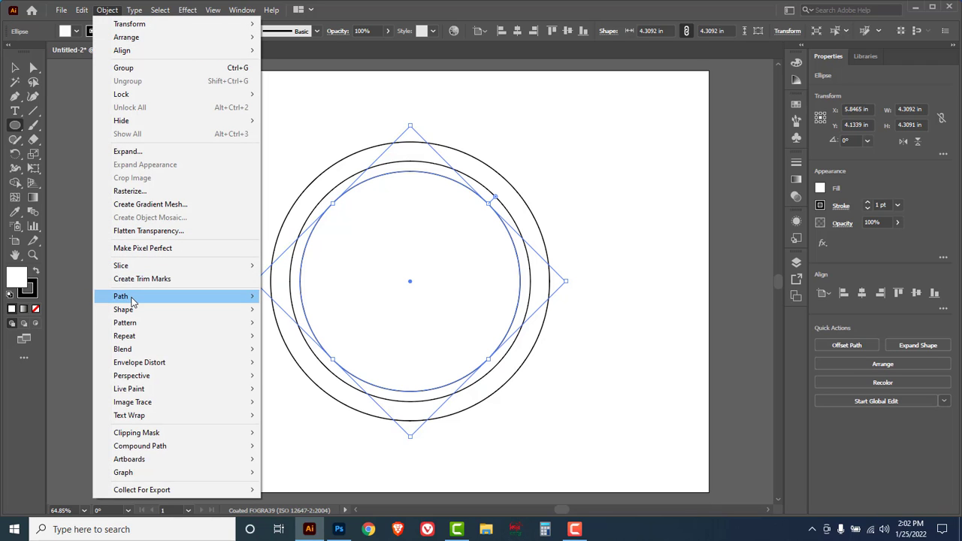
mouse_move(131, 300)
left_click(322, 336)
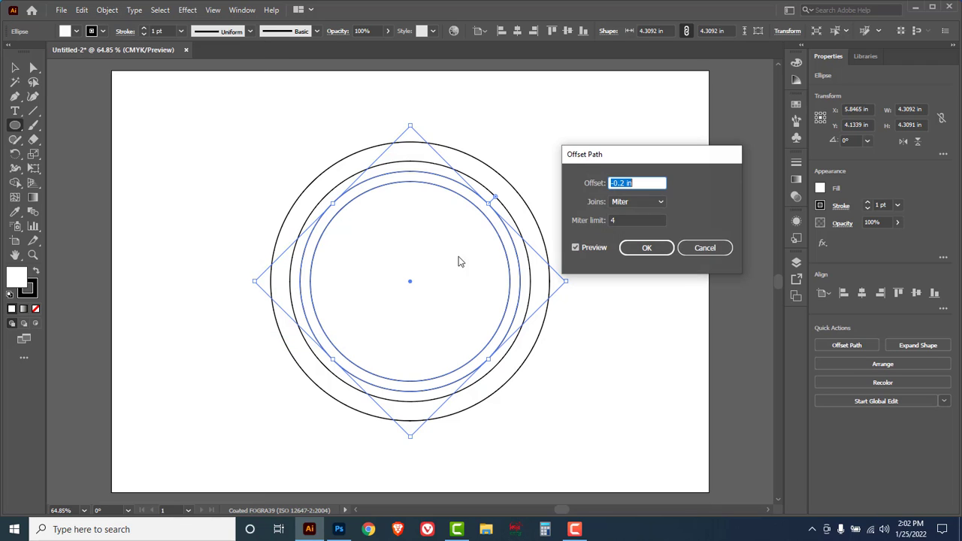
type("0")
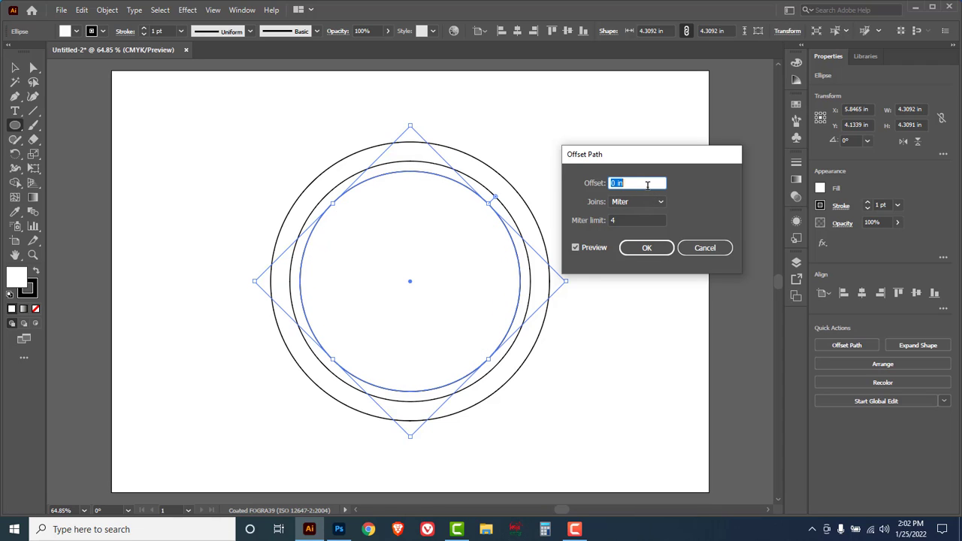
type("0.125")
type("-0.25")
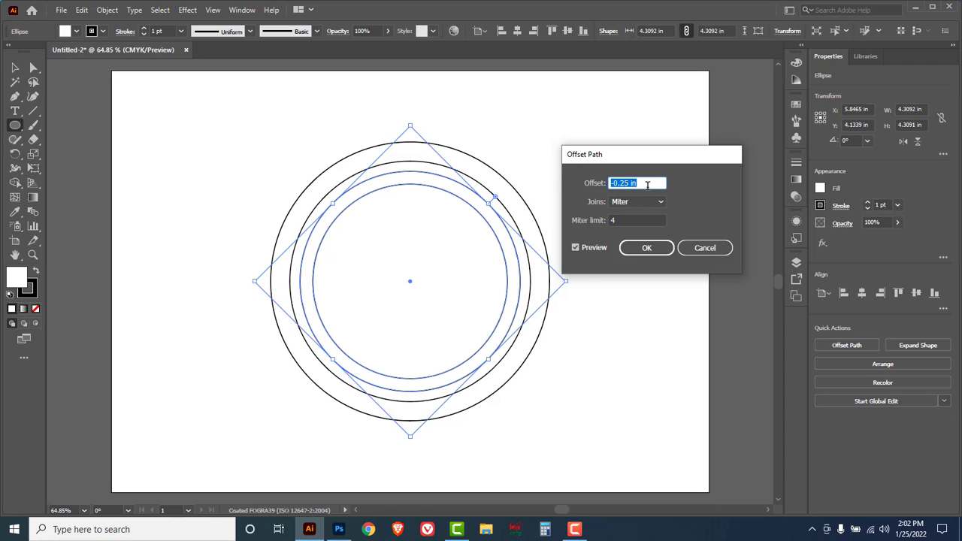
type("-0.375")
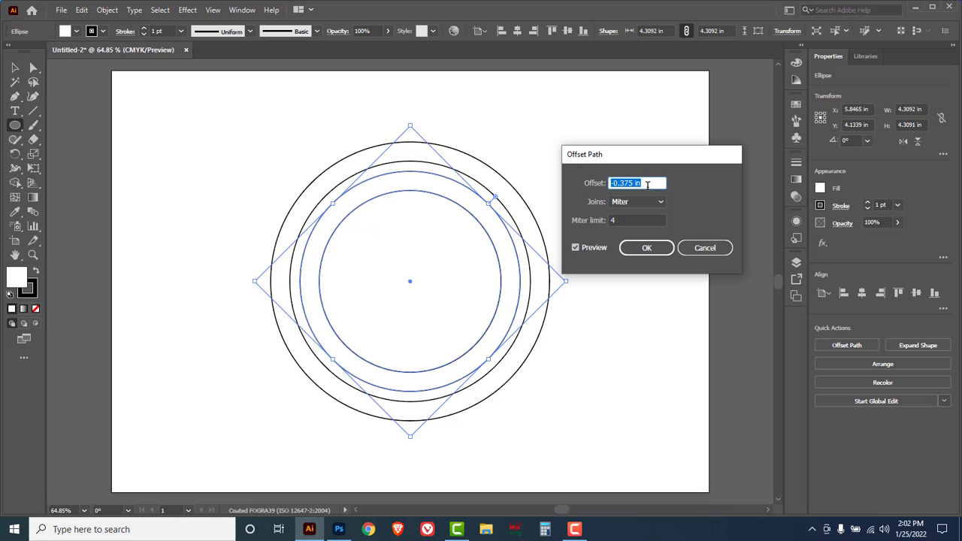
left_click(646, 247)
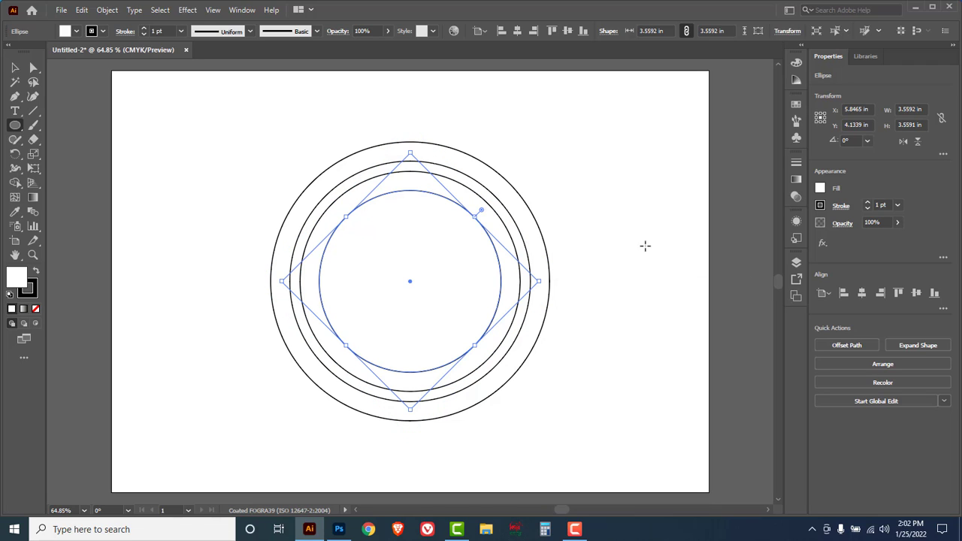
Step: Draw a vertical line about 6.73 in long with the Pen tool through the circles' centre, extending past the outer circle at both ends
left_click(15, 96)
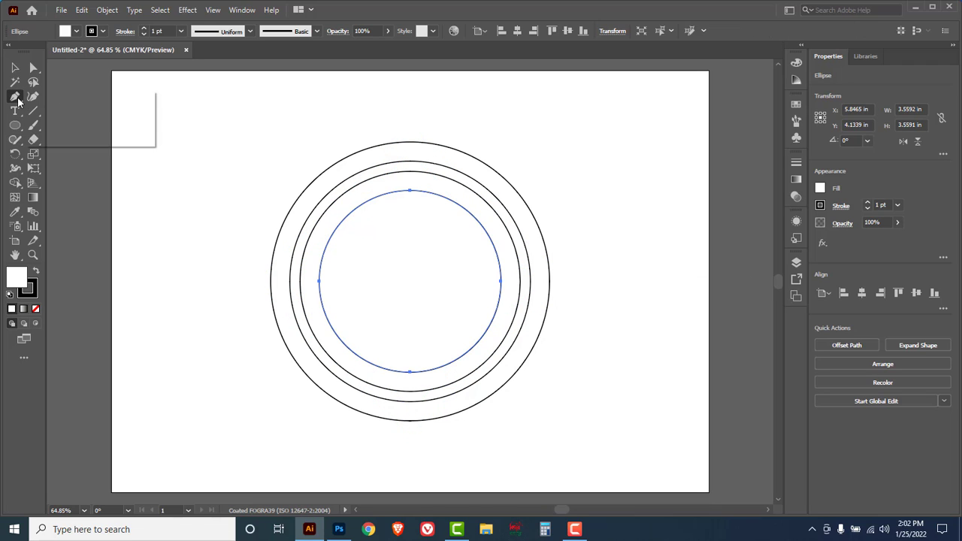
left_click(76, 97)
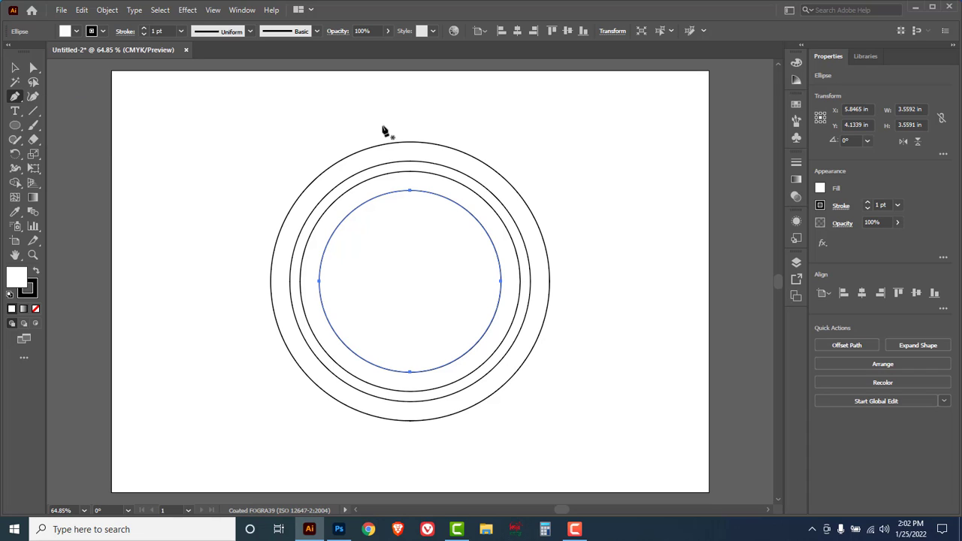
left_click(410, 118)
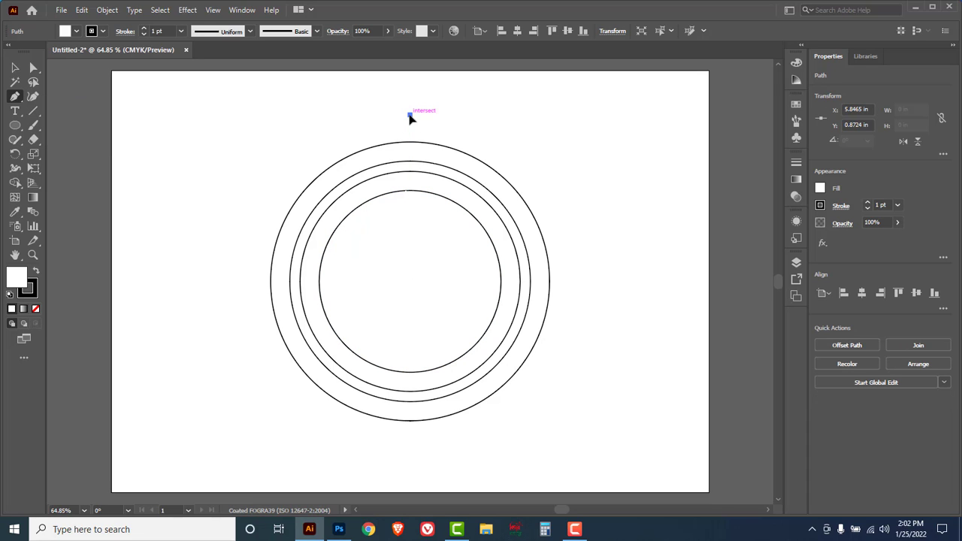
left_click(409, 458)
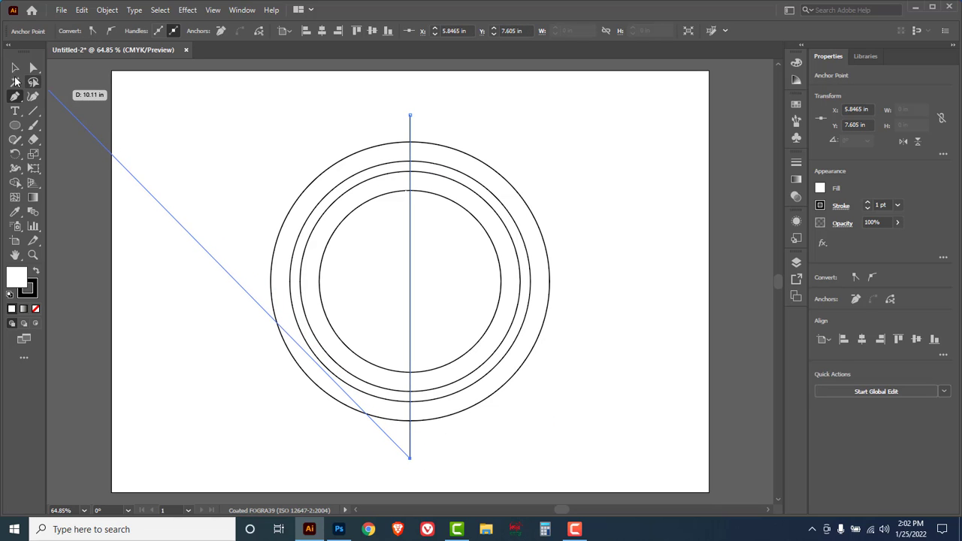
Step: Duplicate the vertical line twice to its right, the farther copy about 0.43 in away, and copy all three lines to the left of centre
left_click(15, 69)
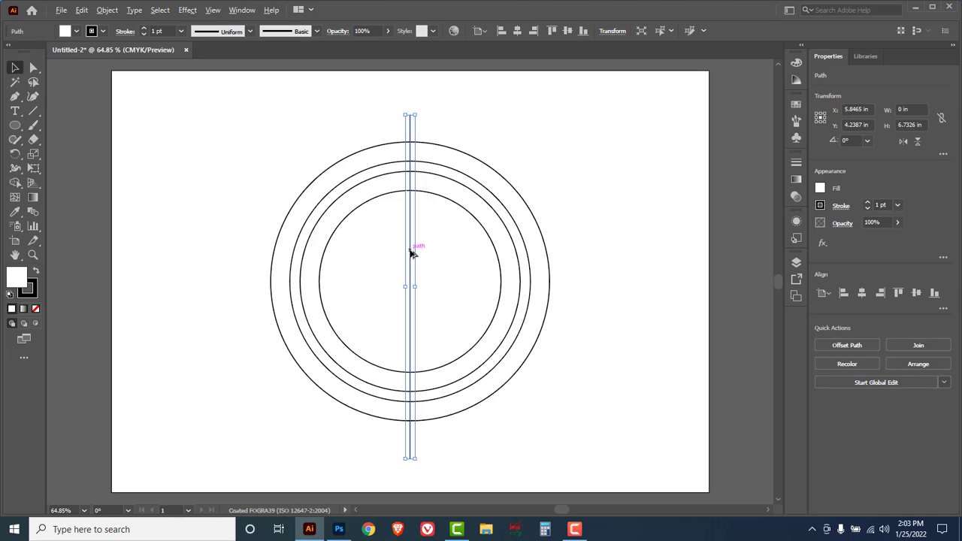
left_click_drag(412, 254, 436, 257)
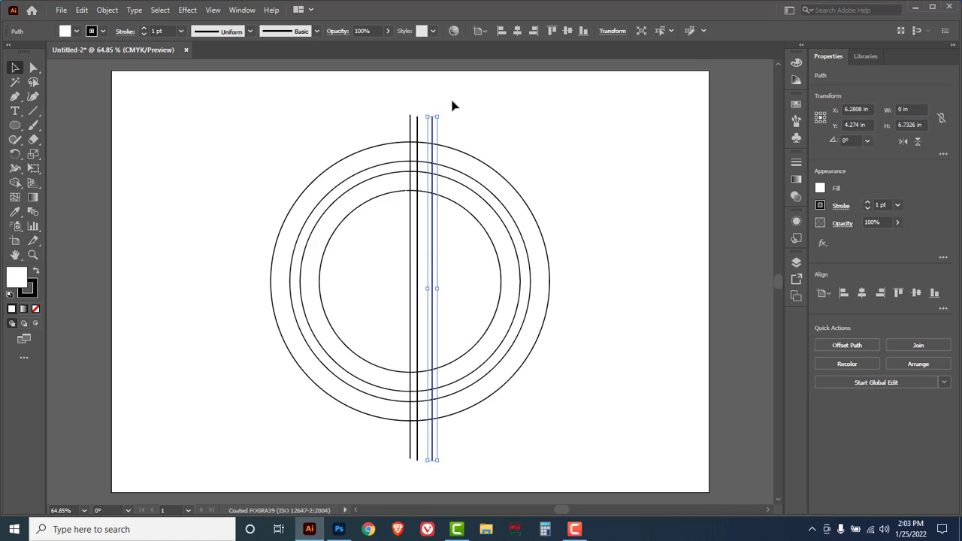
left_click_drag(468, 95, 387, 119)
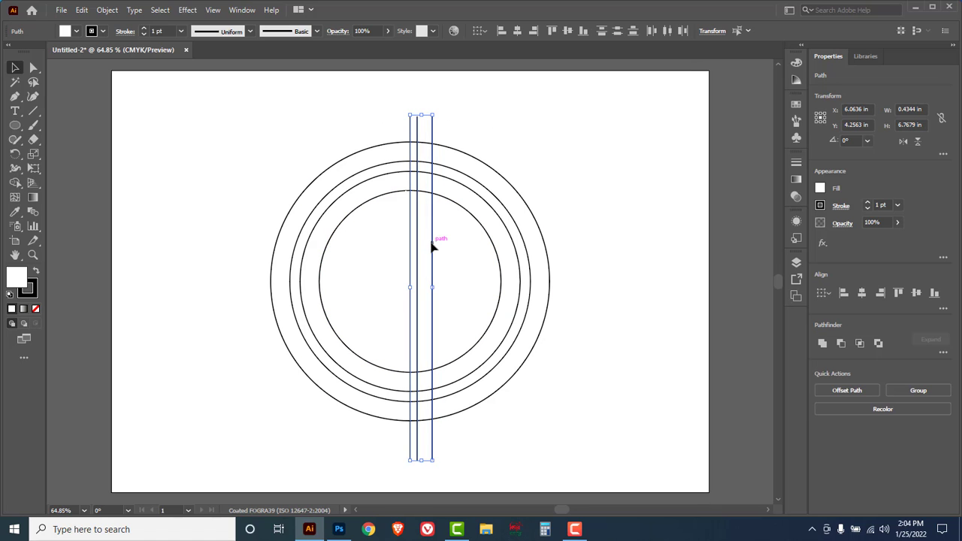
left_click_drag(432, 247, 404, 251)
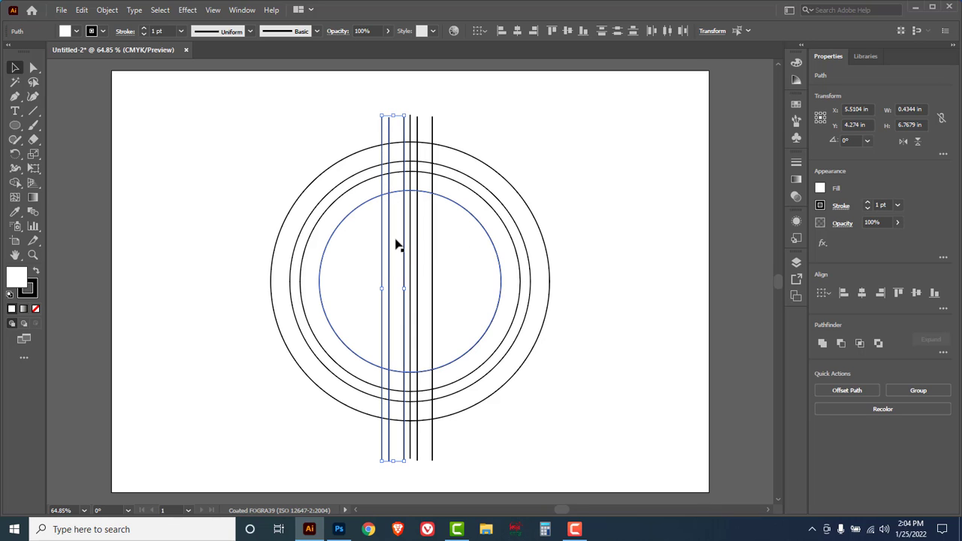
Step: Reflect the three copied lines left of centre across the vertical axis and move them about 0.28 in to the right
right_click(396, 244)
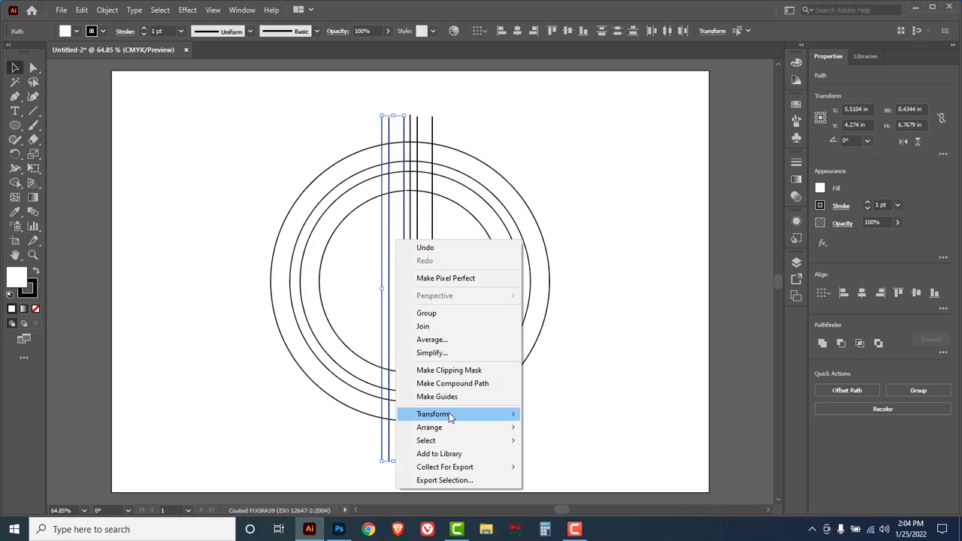
mouse_move(450, 418)
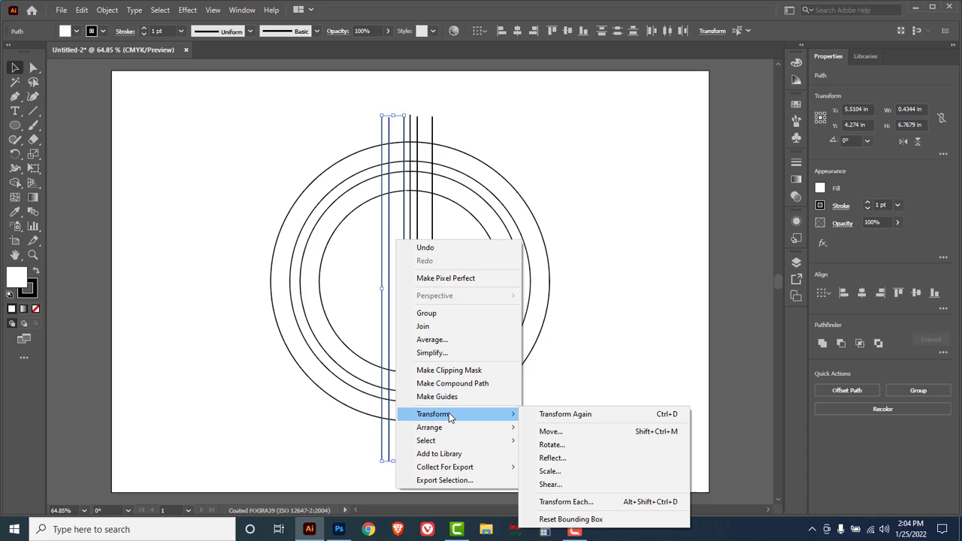
left_click(557, 466)
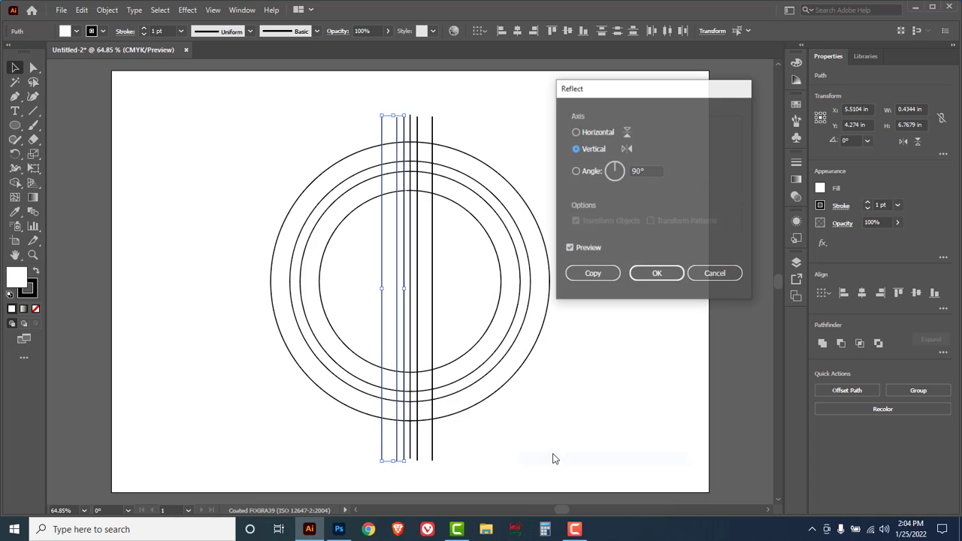
left_click(656, 276)
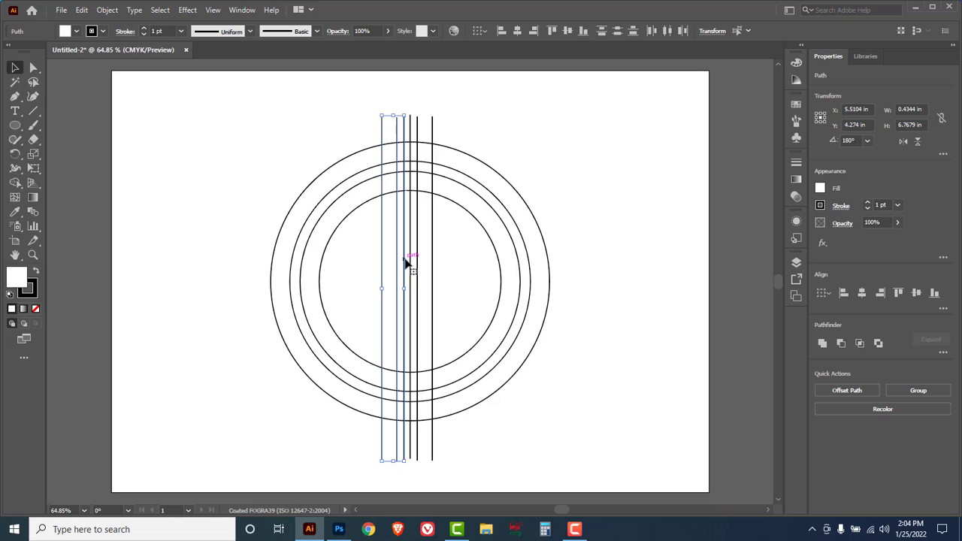
left_click_drag(406, 264, 419, 264)
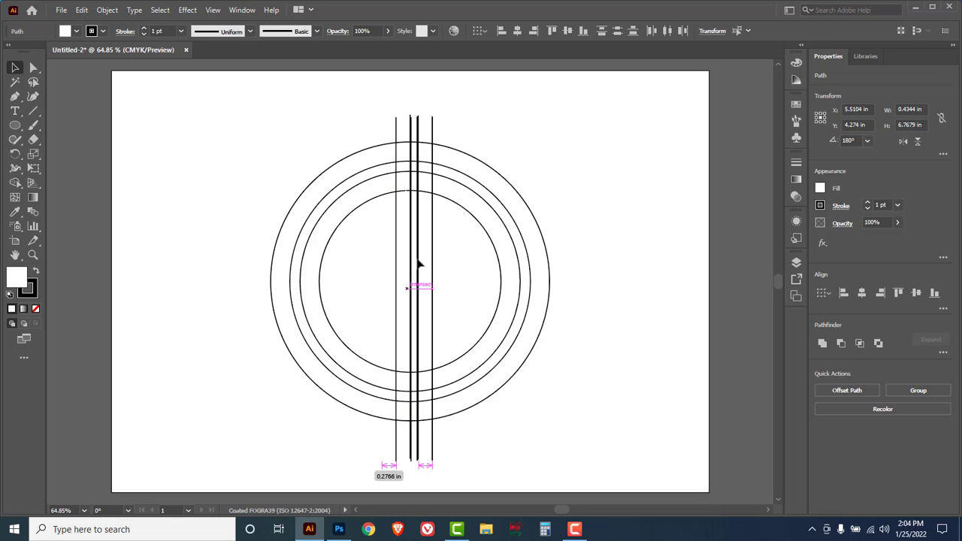
Step: Delete the duplicate vertical lines overlapping the centre line and the line just right of it
left_click(444, 133)
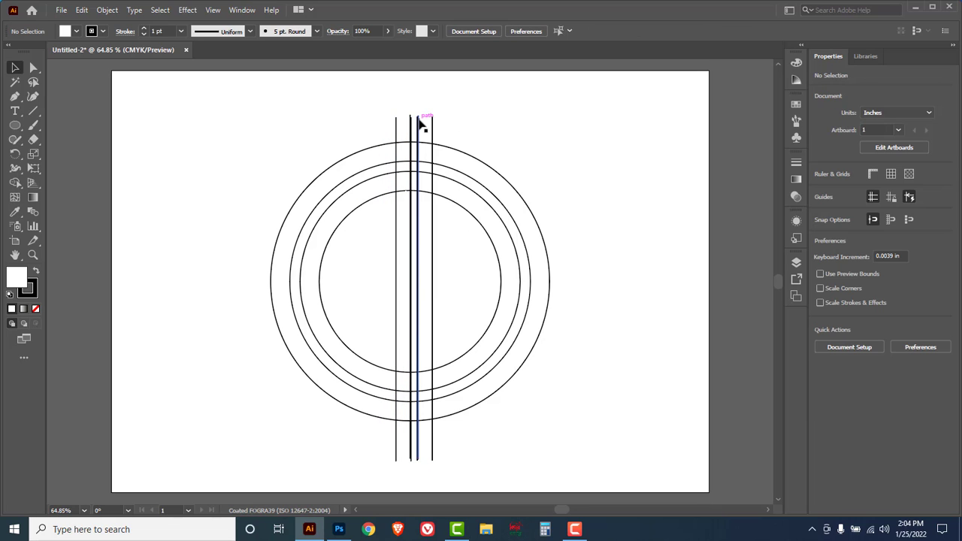
left_click(418, 125)
left_click(501, 153)
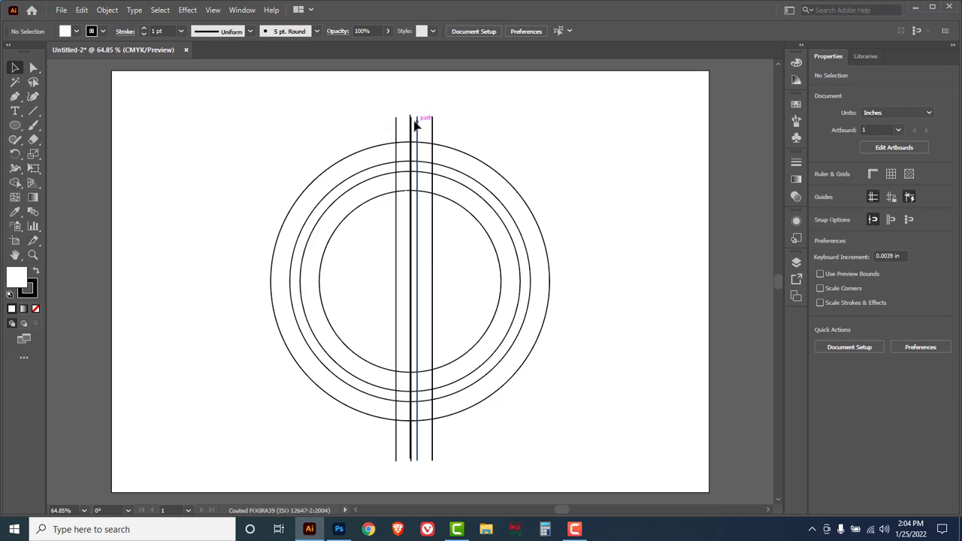
left_click(412, 121)
left_click(531, 130)
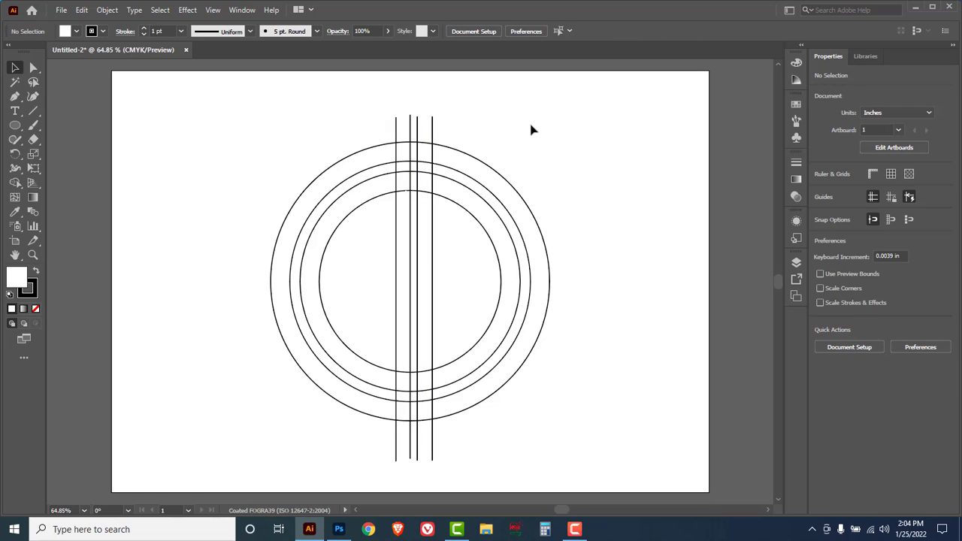
Step: Copy the two right-hand vertical lines to the right and rotate the copied pair to about 304.6°, rising toward the upper right
left_click_drag(462, 108, 497, 136)
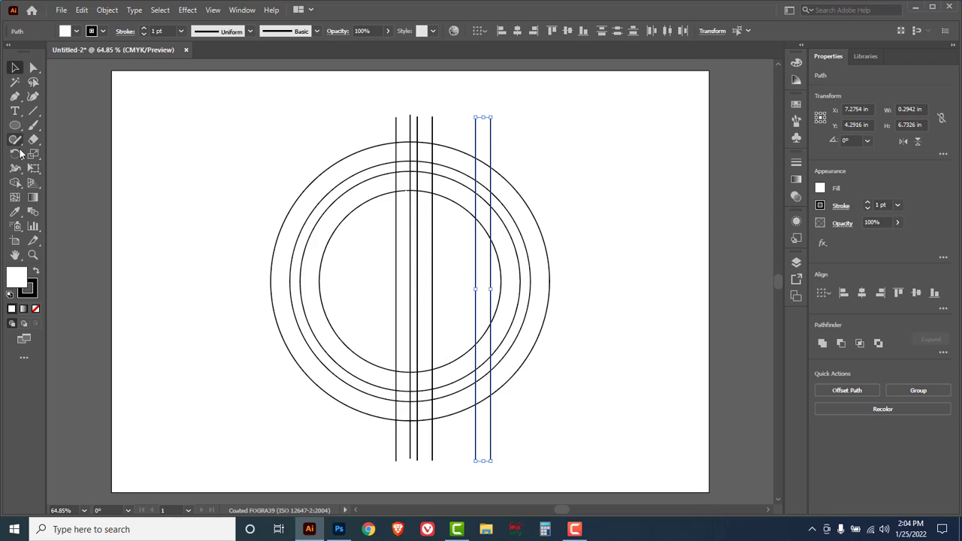
left_click(16, 155)
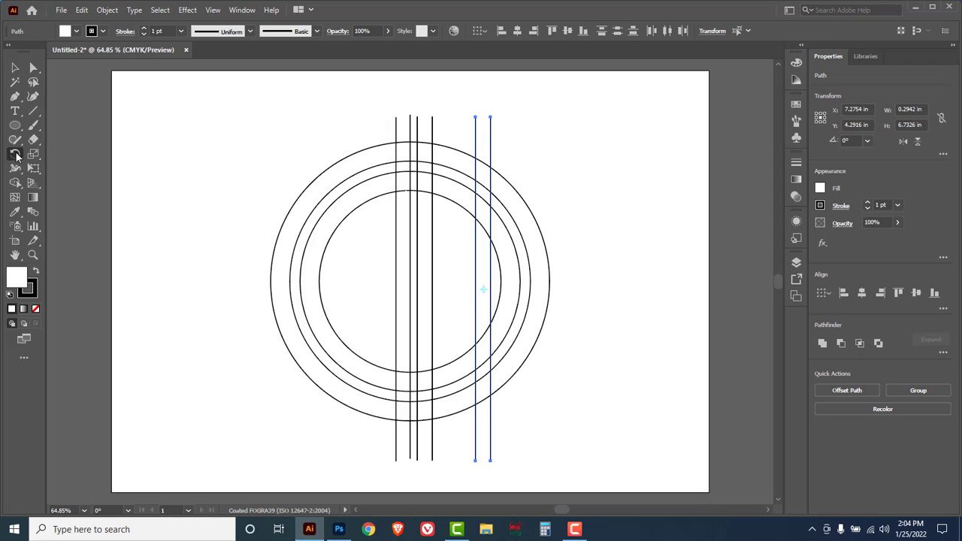
left_click_drag(588, 123, 657, 276)
left_click(15, 69)
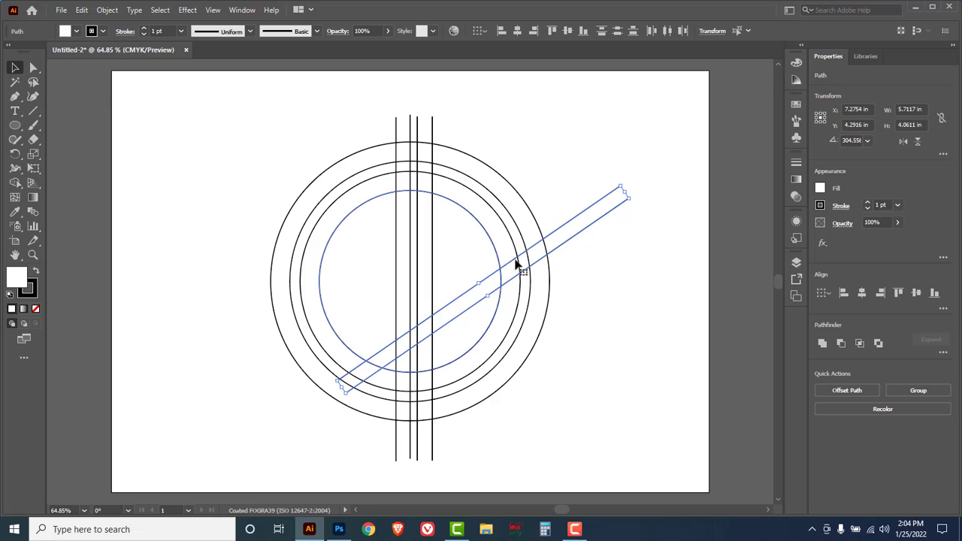
Step: Move the diagonal pair left across the circles and duplicate it just below as a parallel pair
key("ctrl+a")
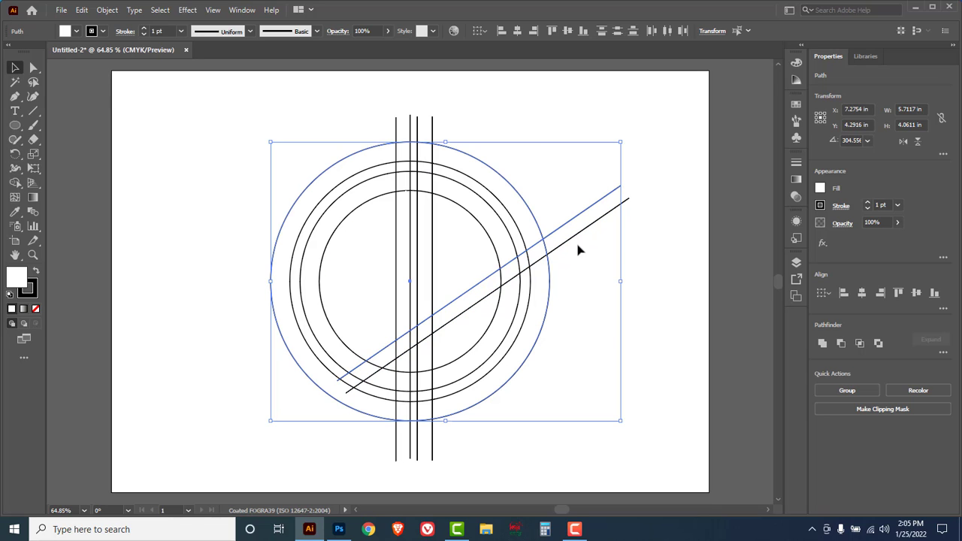
left_click(581, 215)
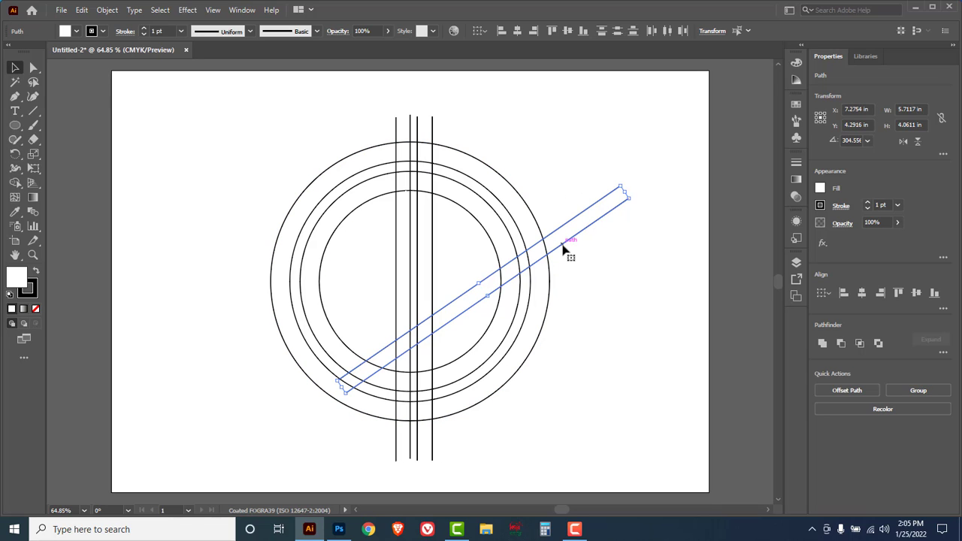
left_click_drag(537, 245, 477, 275)
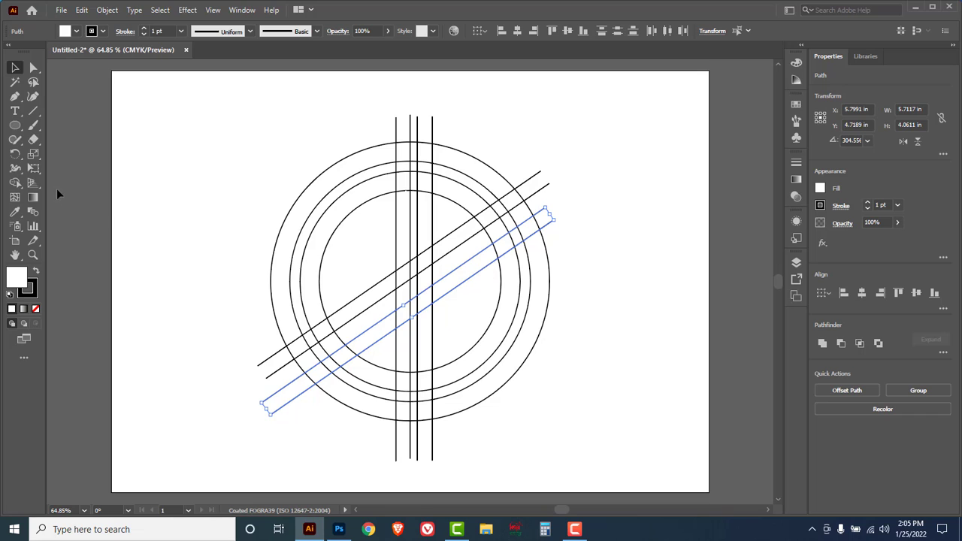
Step: Rotate the lower diagonal pair to about 229.2° so it slopes down to the right, crossing the other pair
left_click(289, 254, "shift")
left_click(289, 253, "shift")
left_click(15, 154)
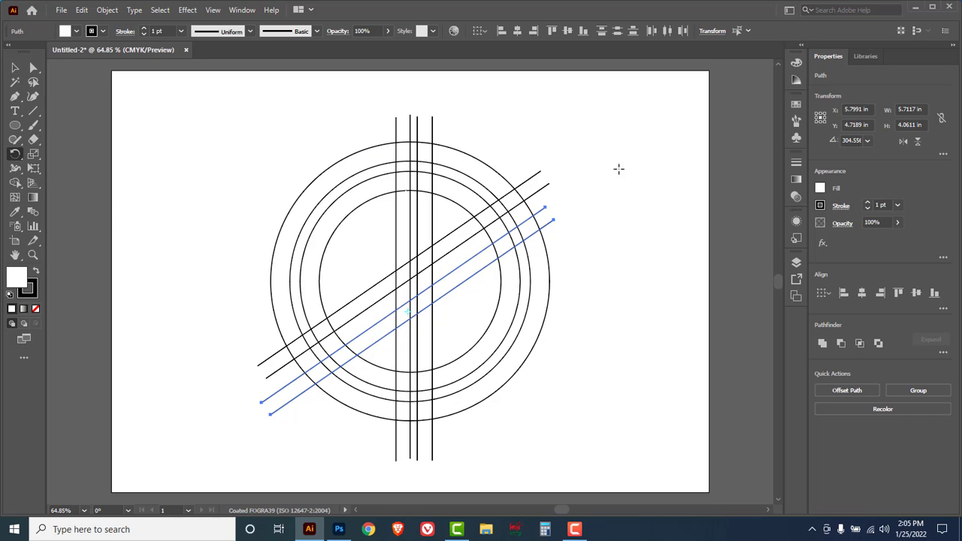
left_click_drag(619, 167, 554, 438)
left_click(15, 67)
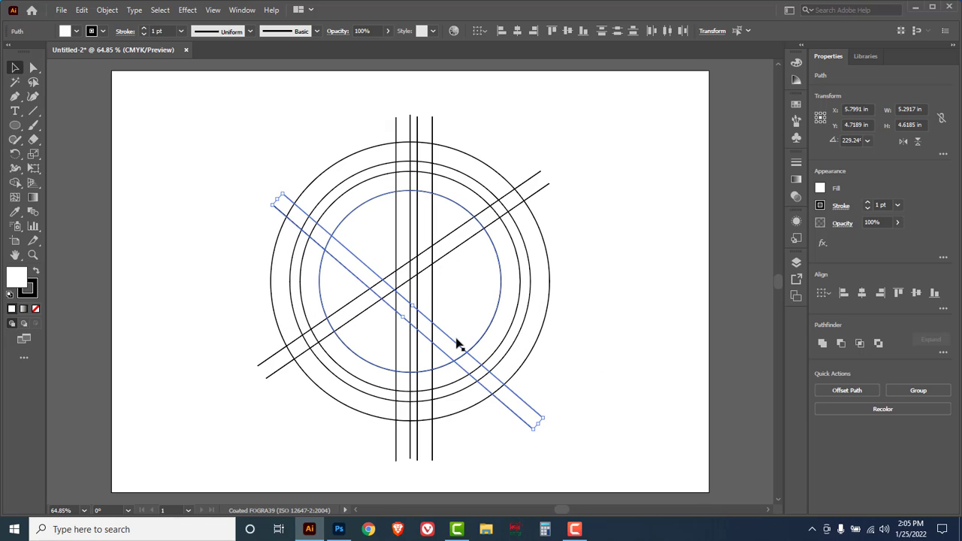
Step: Reposition both diagonal pairs so that they cross each other at the circles' centre
left_click_drag(456, 344, 465, 320)
left_click_drag(537, 153, 561, 204)
left_click_drag(472, 248, 483, 259)
left_click_drag(579, 360, 526, 418)
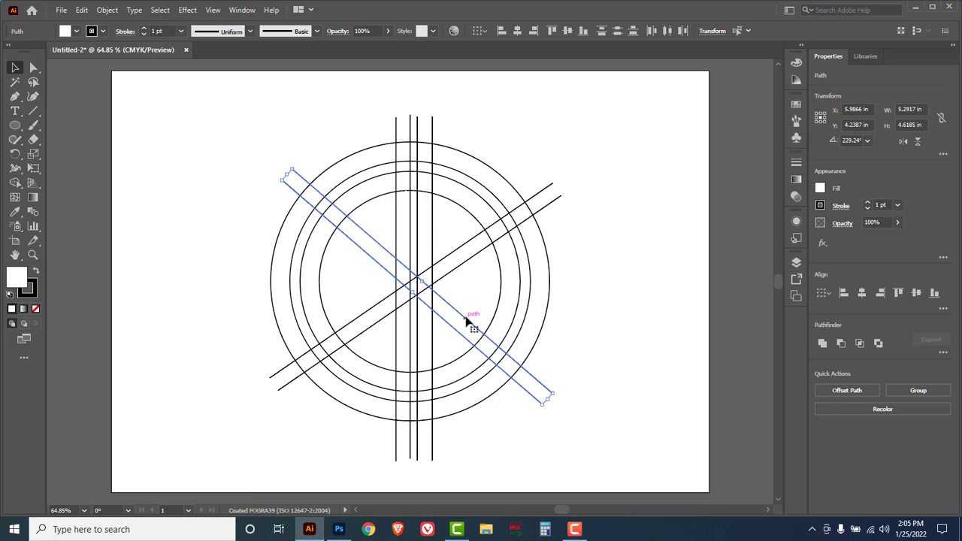
left_click_drag(467, 320, 471, 320)
left_click(576, 316)
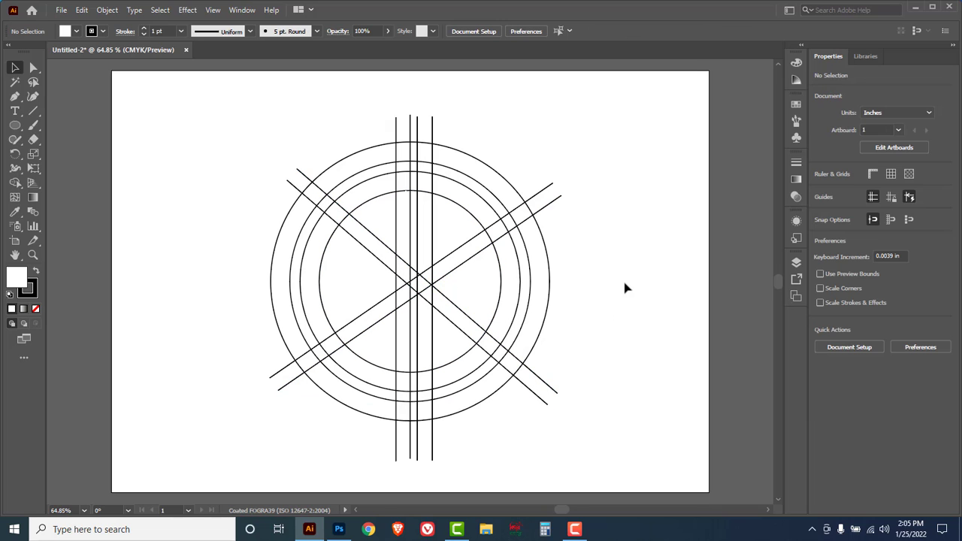
Step: Duplicate the upward-sloping diagonal pair above the centre and rotate the copy to about 317.6°
left_click(558, 189)
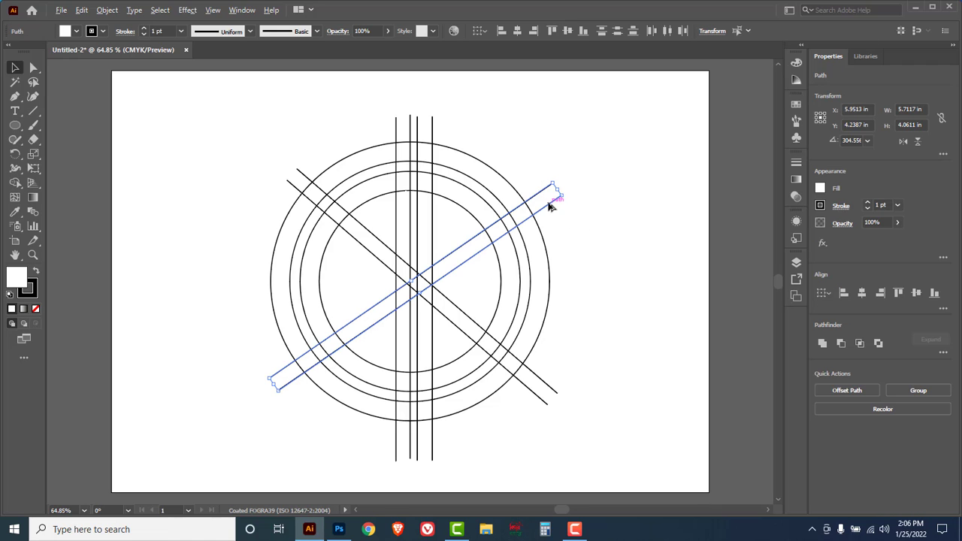
left_click_drag(548, 198, 532, 119)
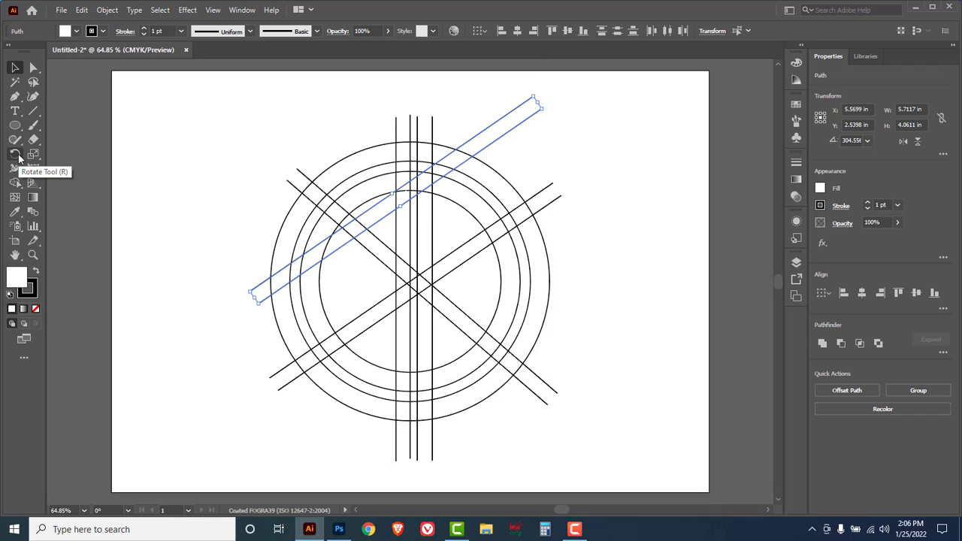
left_click(17, 155)
left_click_drag(639, 152, 632, 88)
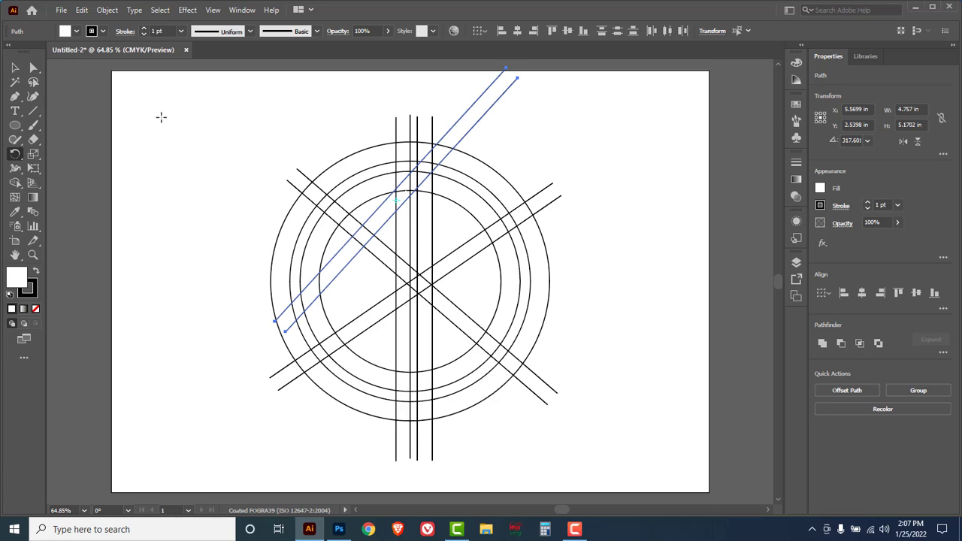
left_click(15, 67)
Step: Move the steeper diagonal pair down and left across the circles' upper left, and nudge it slightly downward
left_click_drag(479, 124, 457, 150)
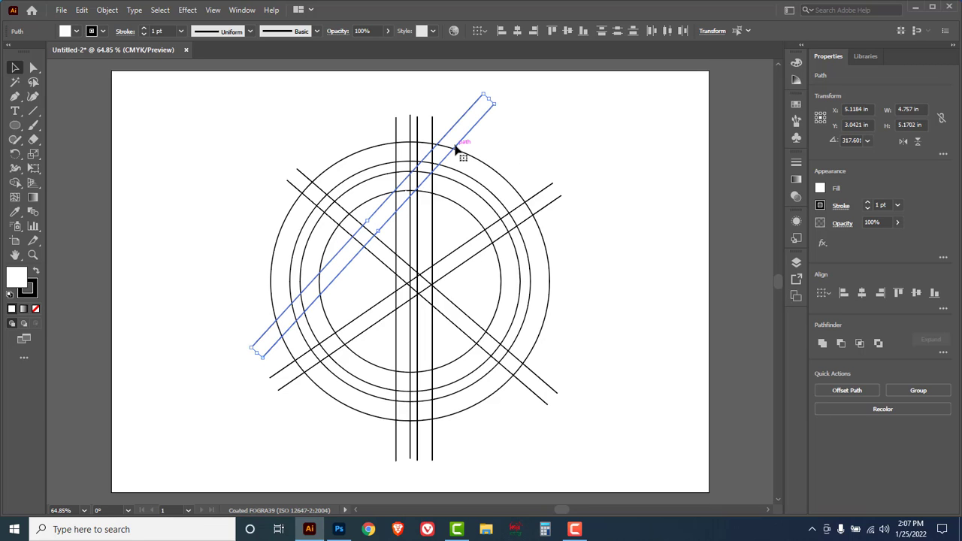
key("Down")
key("Down")
key("Down")
key("Down")
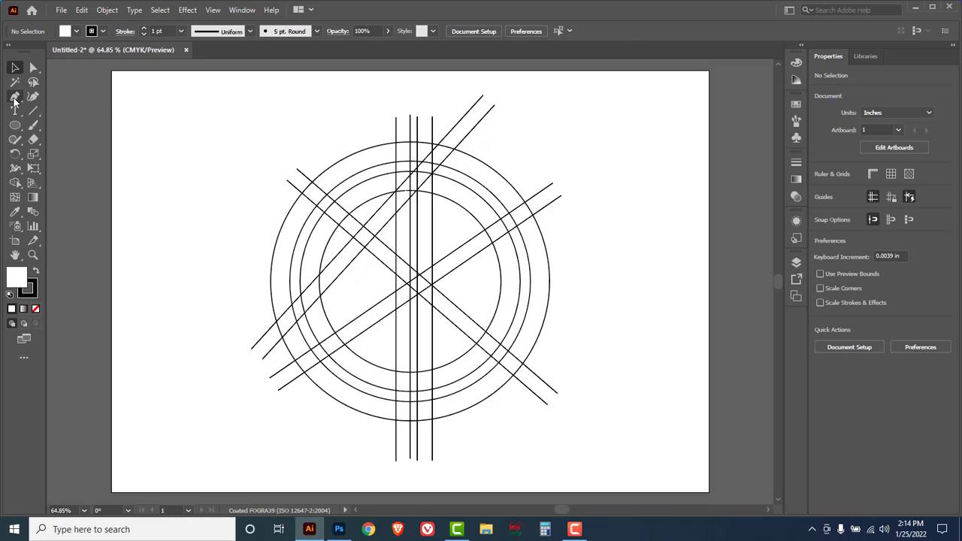
Step: Draw a short vertical line with the Pen tool across the rings at the upper right, from above the outer circle into the innermost one
left_click(15, 96)
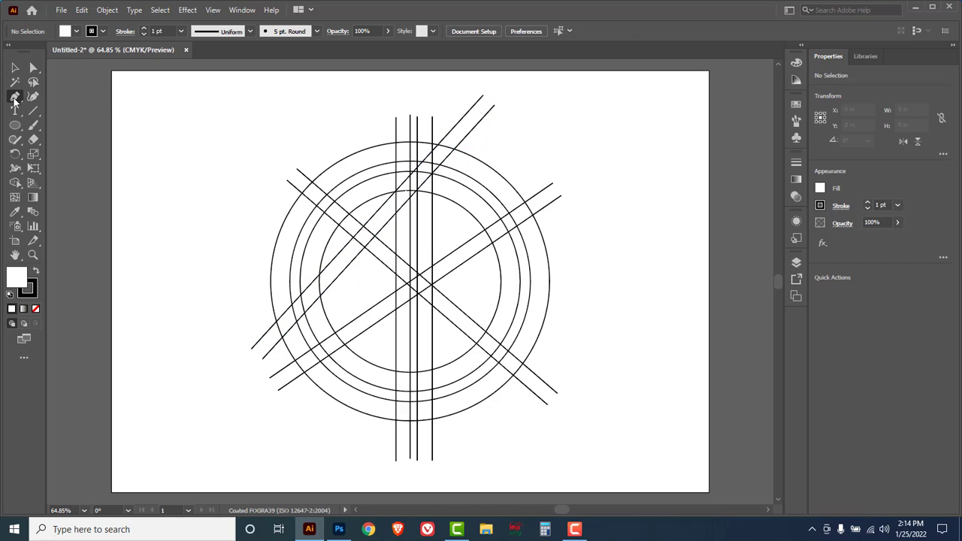
left_click(65, 97)
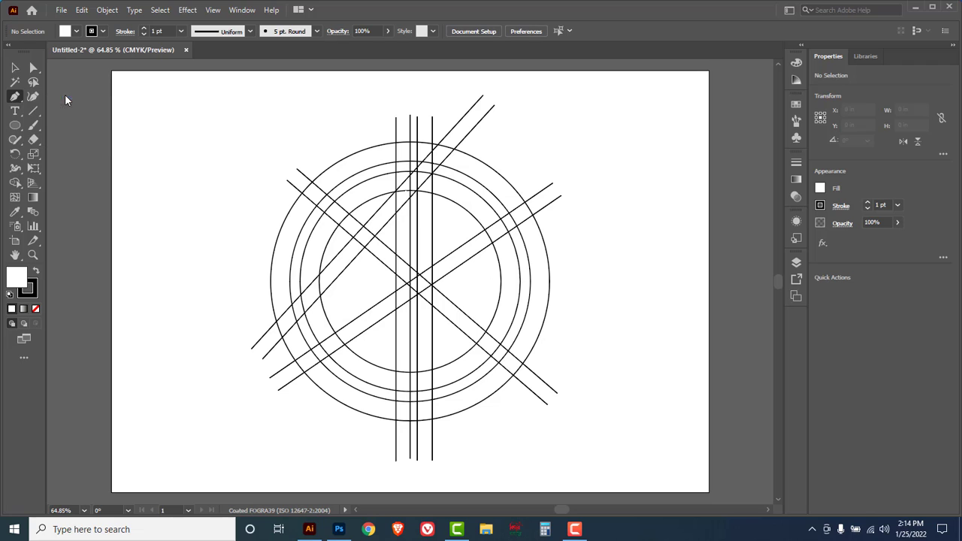
left_click(448, 141)
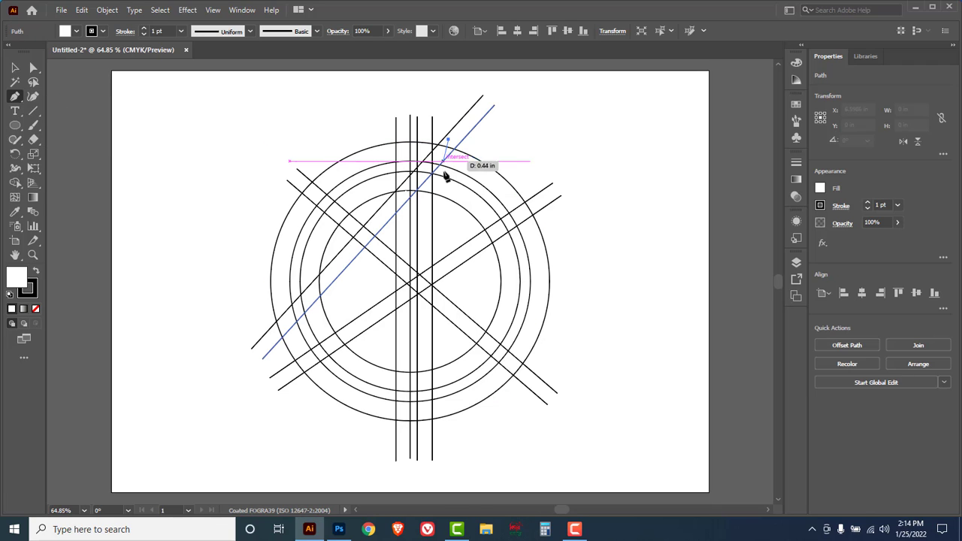
left_click(448, 216)
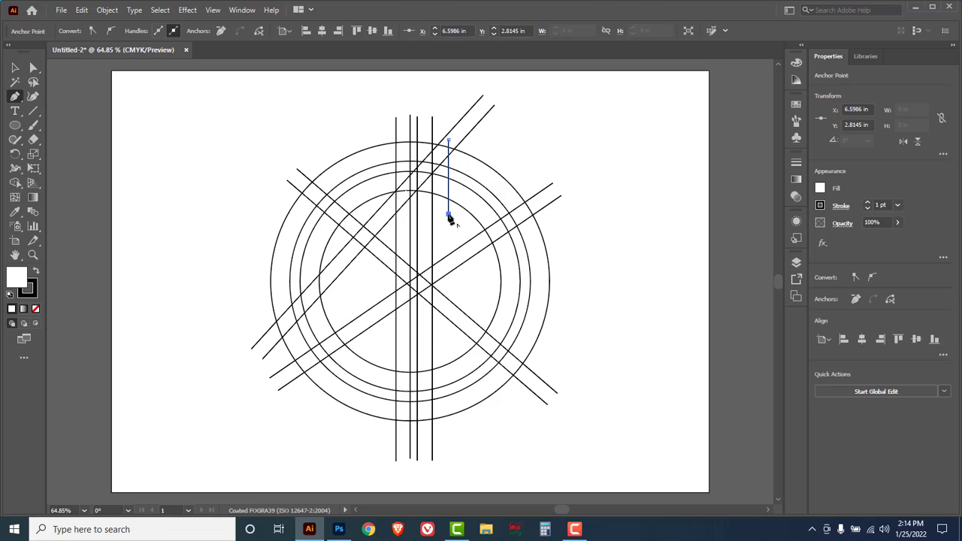
Step: Duplicate the short vertical line across the rings at the circles' lower left
left_click(15, 69)
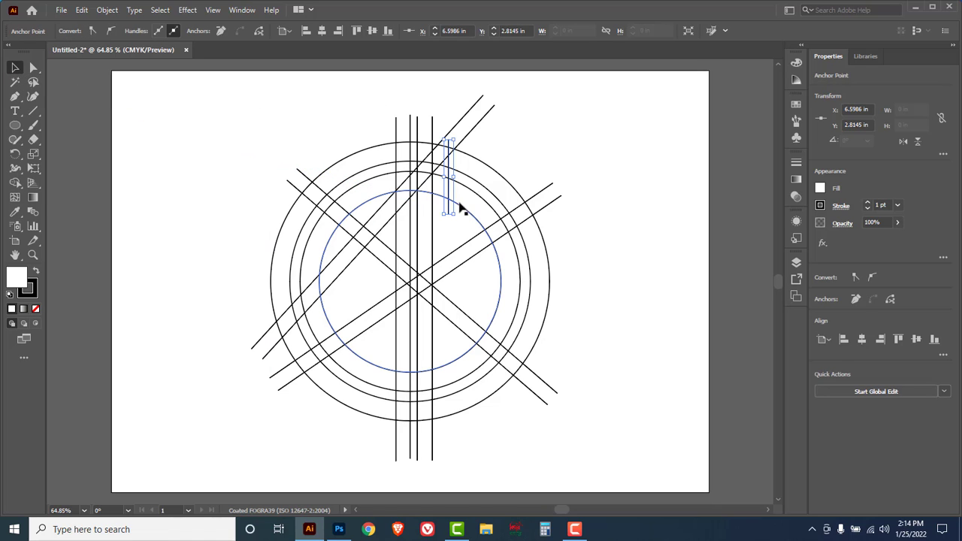
left_click(447, 193)
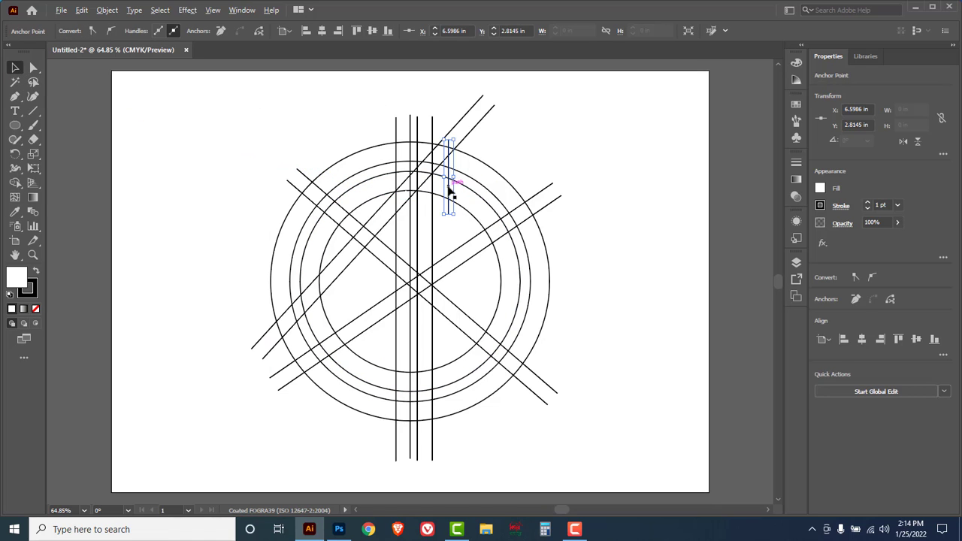
left_click_drag(449, 194, 384, 408)
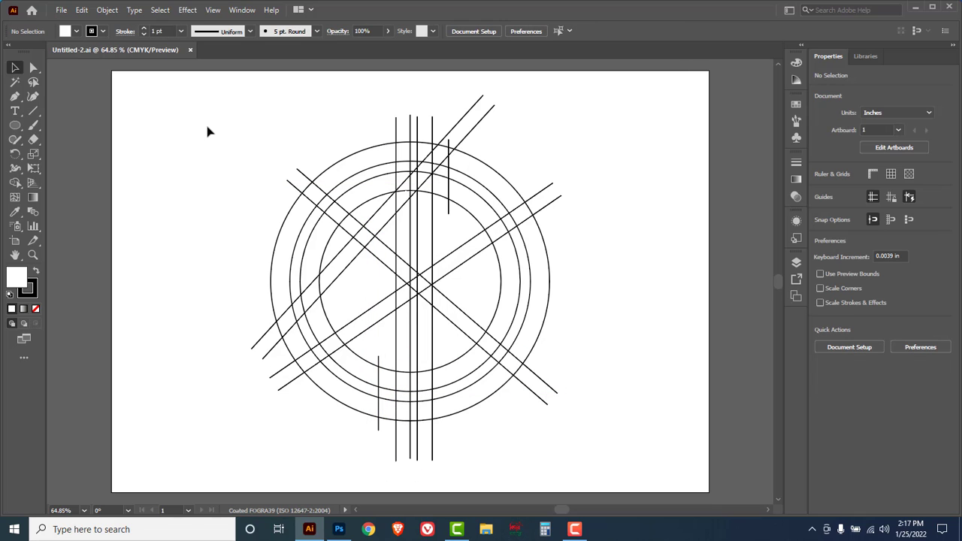
Step: Select all artwork and merge the outer ring's left half, the vertical strip right of centre and two diagonal arms with Shape Builder
left_click_drag(207, 127, 610, 459)
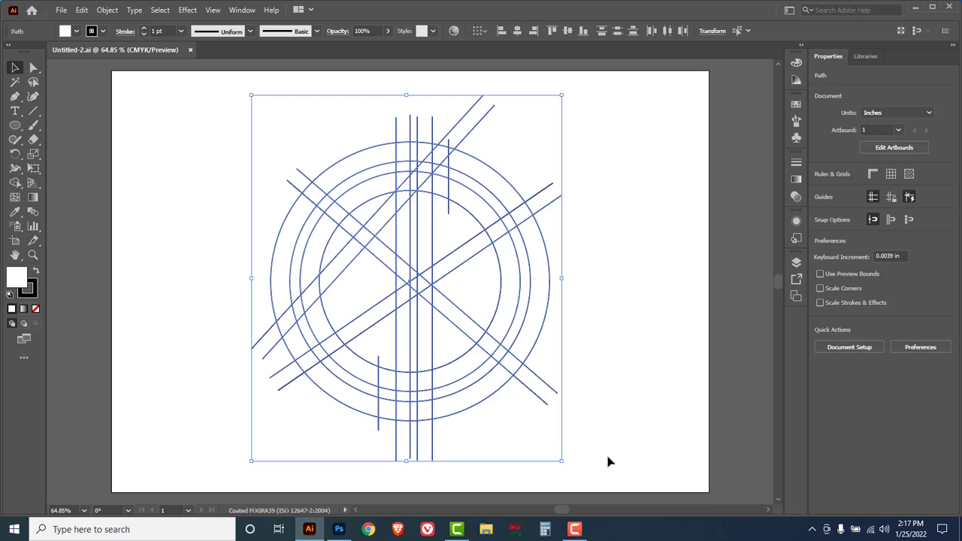
left_click(15, 183)
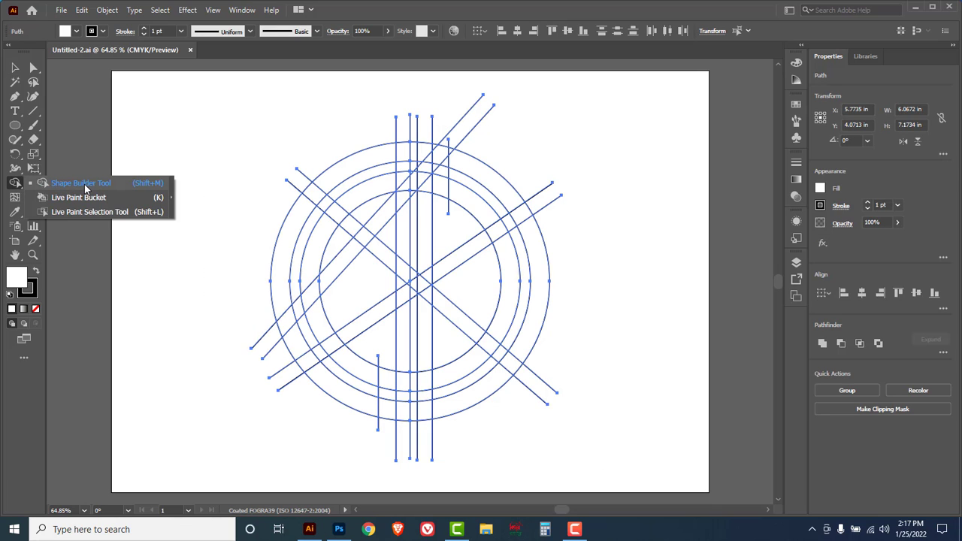
left_click(85, 185)
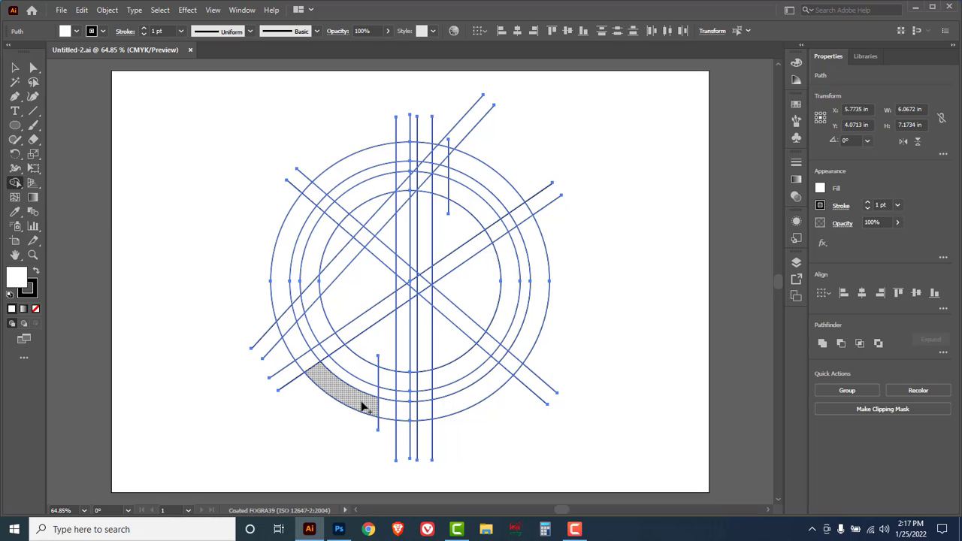
mouse_move(362, 407)
left_mouse_down()
mouse_move(320, 380)
mouse_move(285, 326)
mouse_move(281, 292)
left_mouse_up()
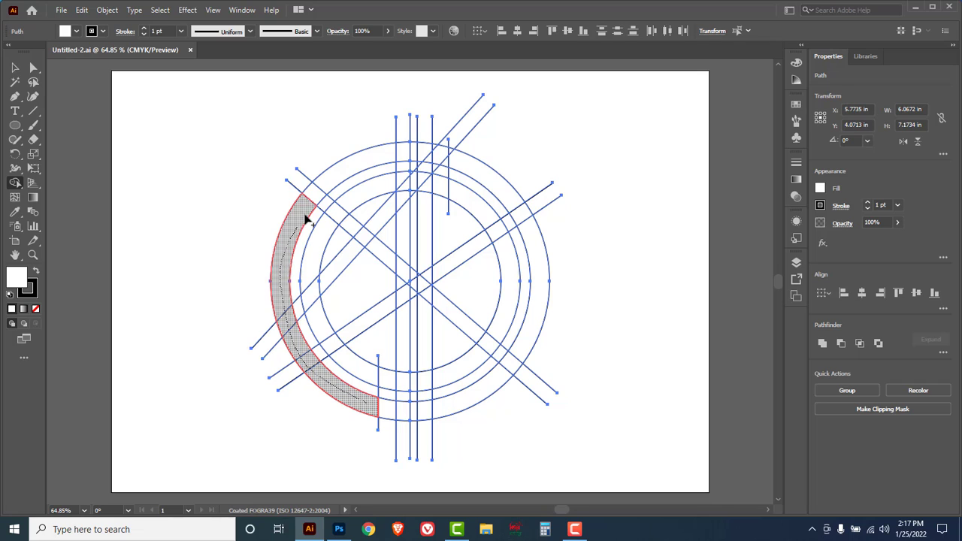
mouse_move(306, 218)
left_mouse_down()
mouse_move(322, 197)
mouse_move(414, 152)
mouse_move(424, 152)
mouse_move(427, 183)
mouse_move(423, 219)
left_mouse_up()
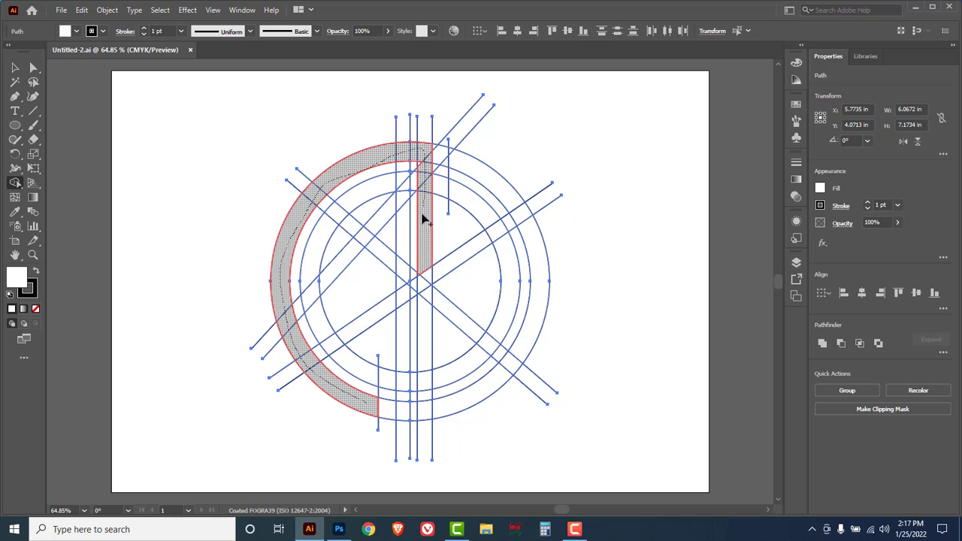
mouse_move(423, 265)
left_mouse_down()
mouse_move(426, 284)
mouse_move(503, 236)
mouse_move(431, 281)
mouse_move(480, 336)
left_mouse_up()
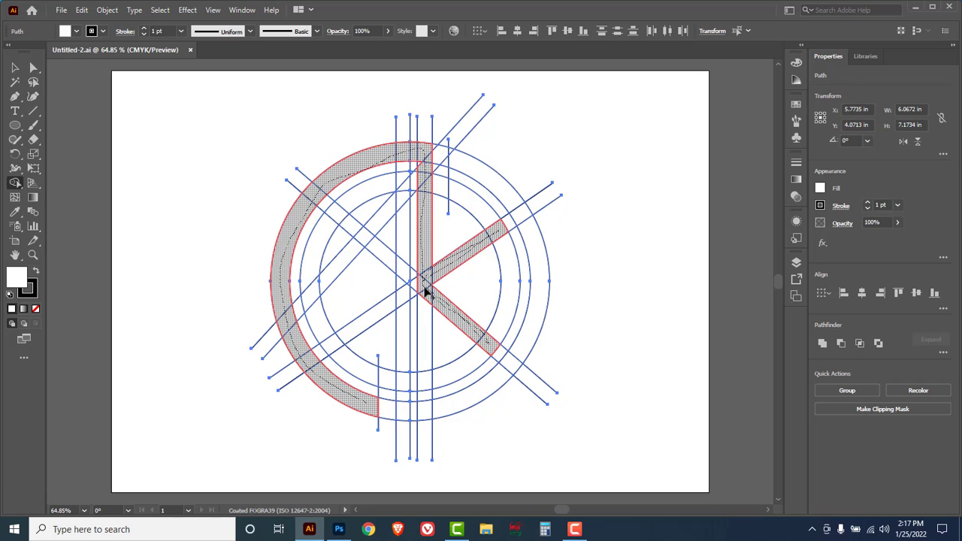
left_click_drag(426, 293, 425, 382)
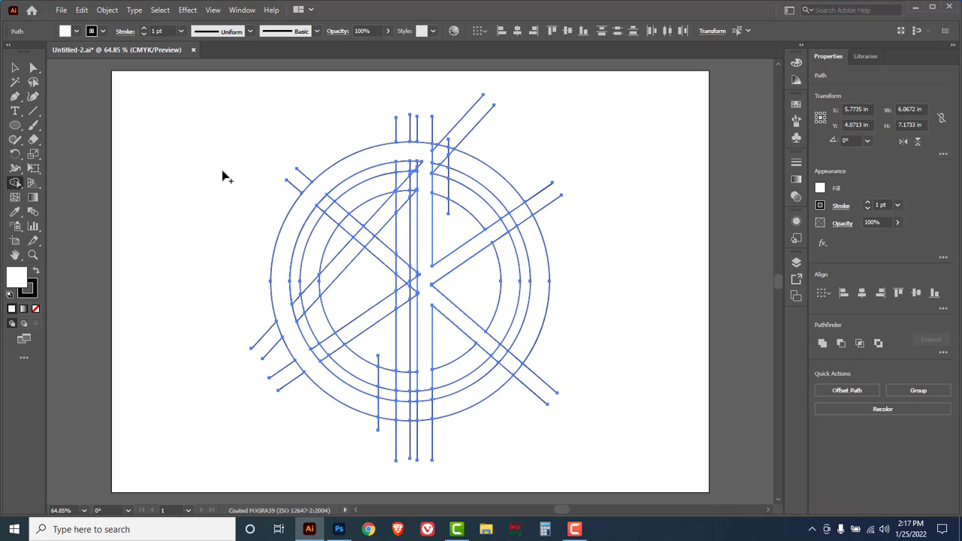
Step: Fill the merged ring-and-K shape with 100% cyan and deselect it
left_click(18, 69)
left_click(176, 167)
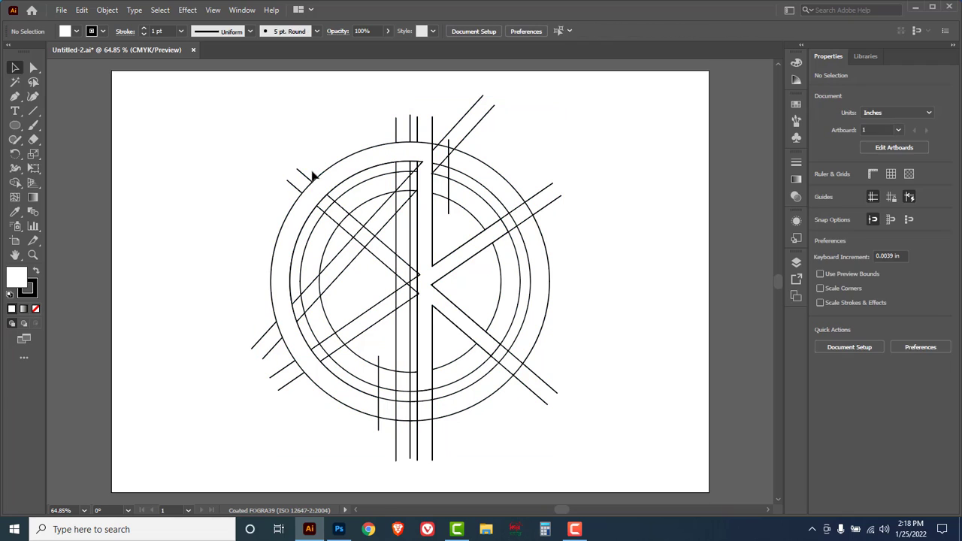
left_click(329, 175)
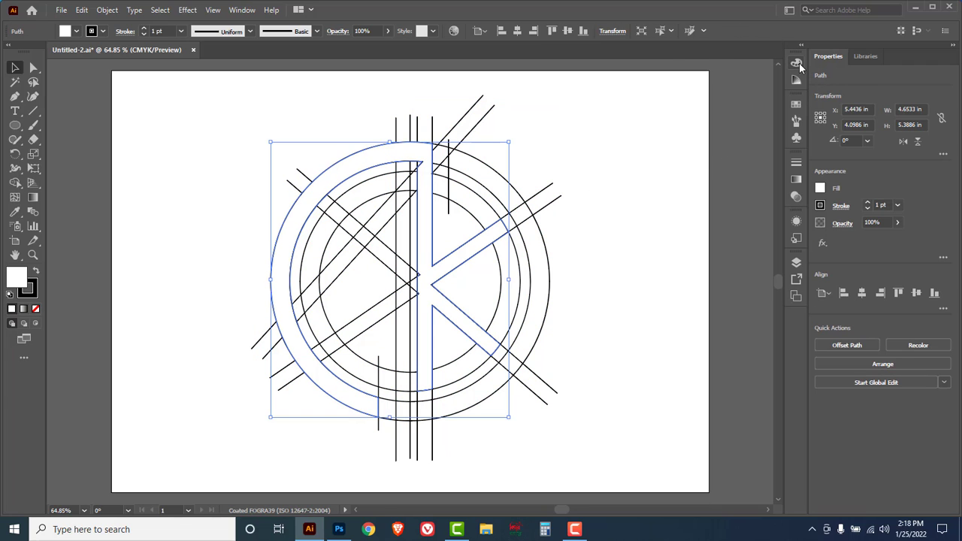
left_click(797, 63)
left_click_drag(692, 82, 753, 80)
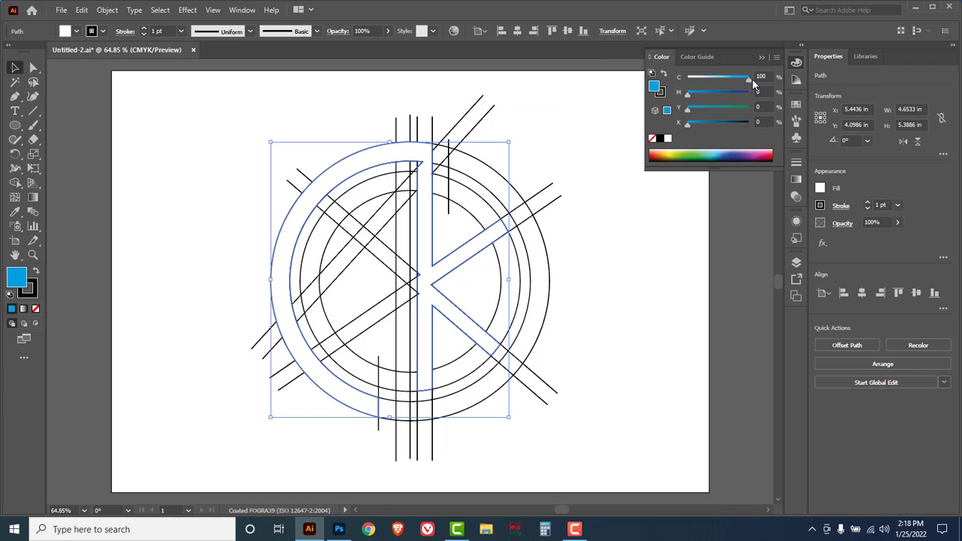
left_click(206, 142)
Step: Select all artwork and merge the two small triangular notches on the K stem's left edge into the blue shape with Shape Builder
left_click_drag(200, 123, 601, 397)
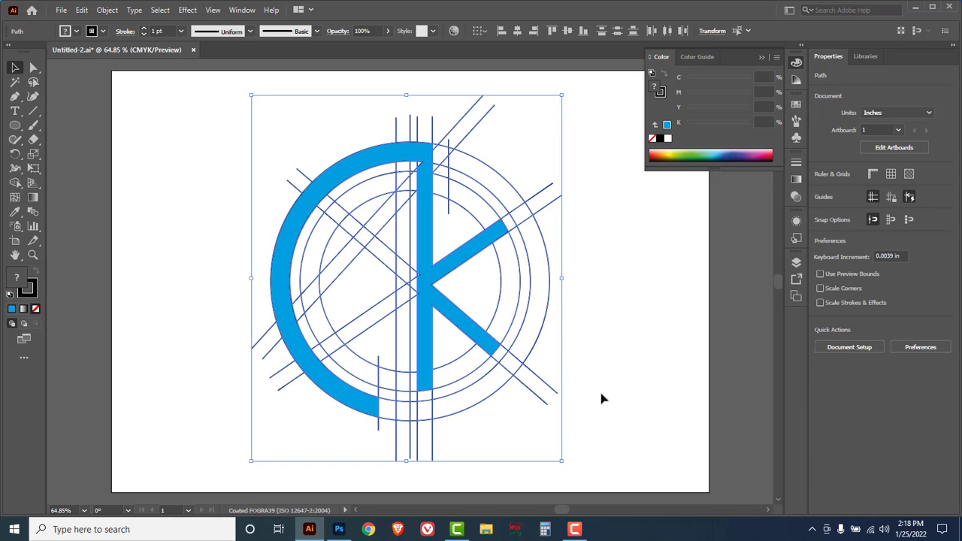
left_click(423, 290, "ctrl")
left_click(409, 291, "ctrl")
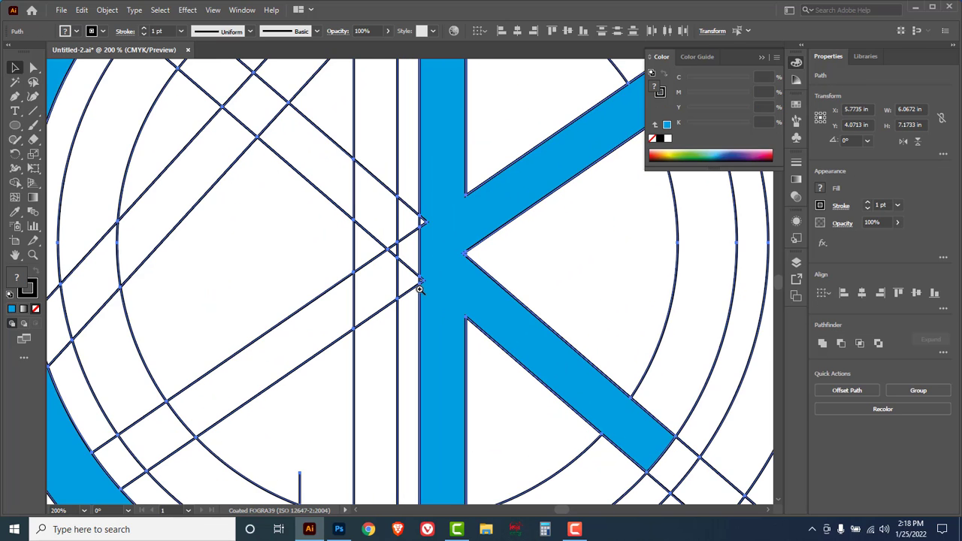
left_click(421, 285, "ctrl")
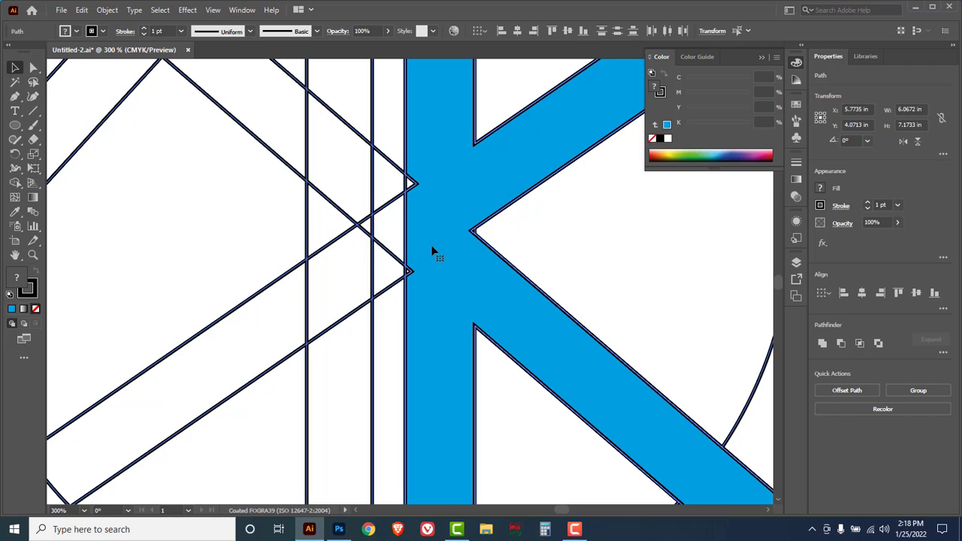
left_click(17, 184)
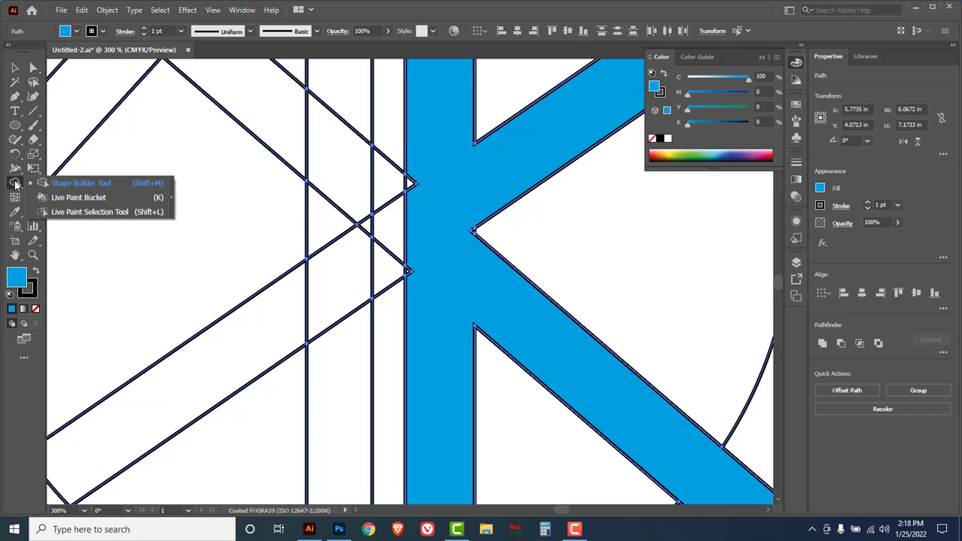
left_click(71, 184)
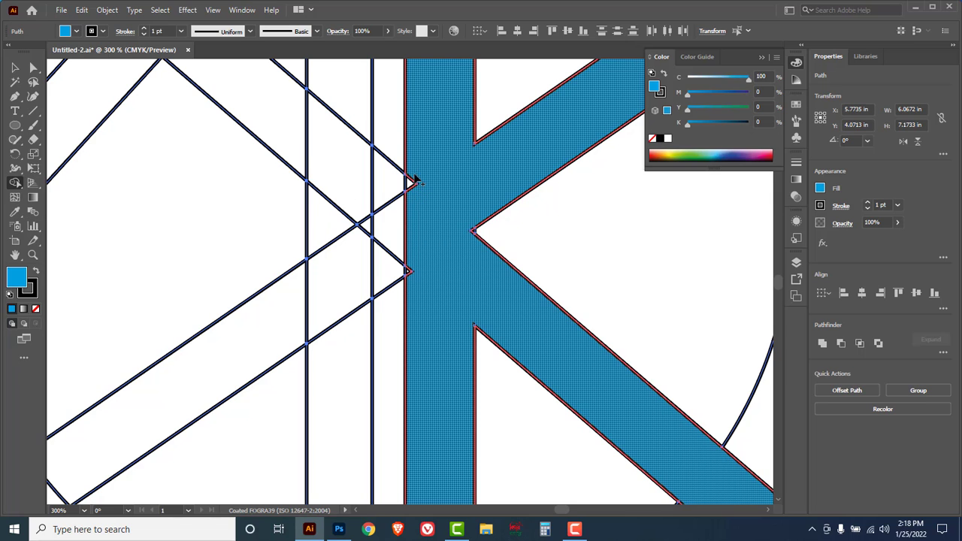
left_click(410, 274)
left_click(410, 275)
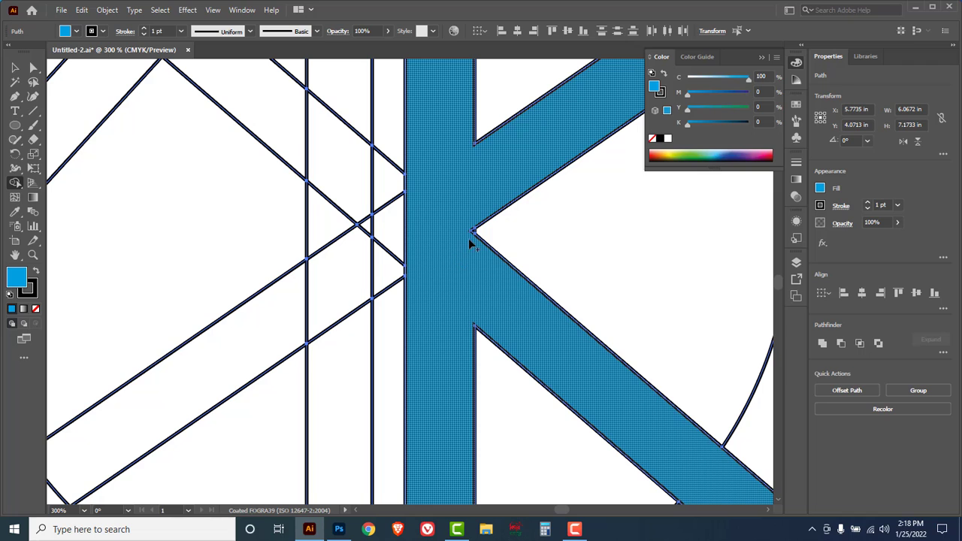
left_click(452, 250)
Step: Merge the small triangular notch at the inner corner where the K stem meets the top of the ring
left_click_drag(449, 406, 332, 159)
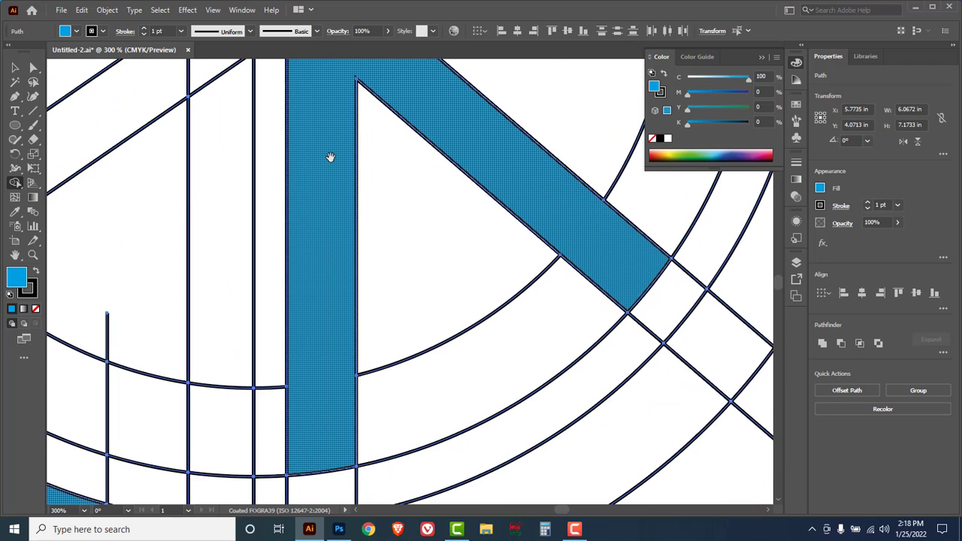
scroll(330, 157, "down", 1)
scroll(391, 386, "up", 8)
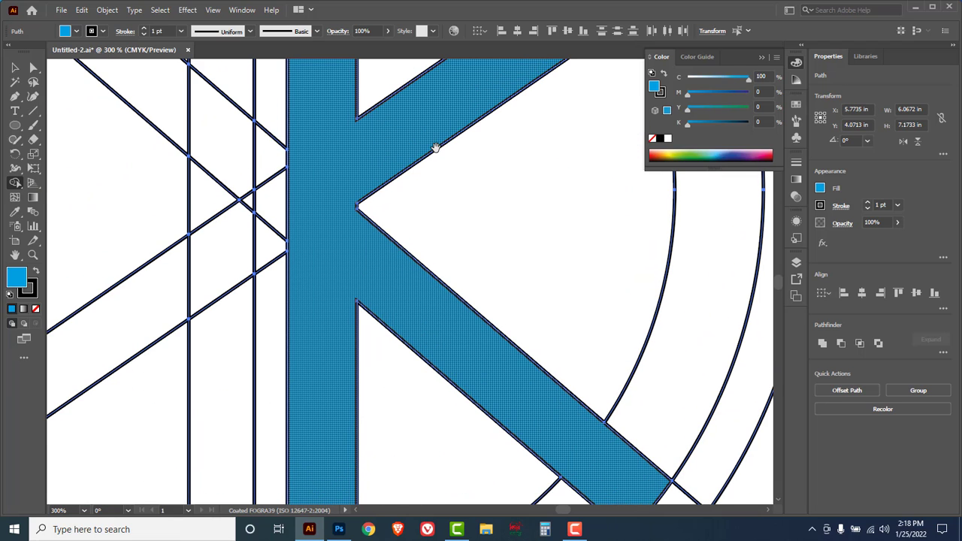
scroll(401, 366, "up", 5)
scroll(460, 281, "up", 5)
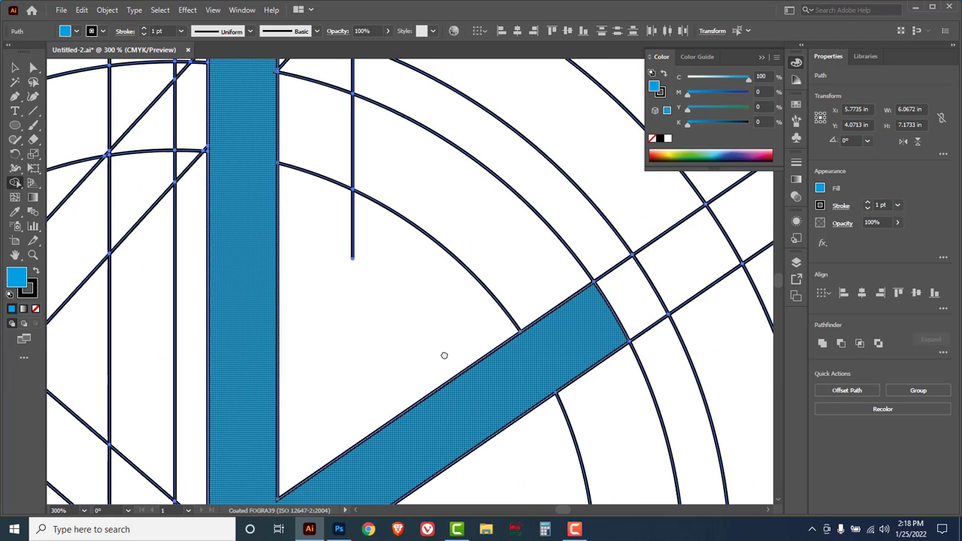
scroll(444, 356, "up", 8)
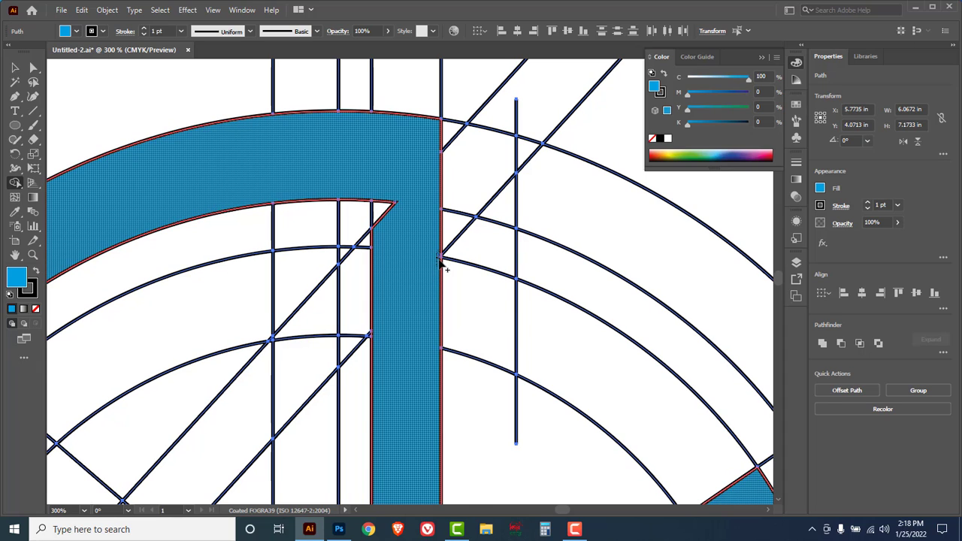
left_click(400, 252)
mouse_move(385, 239)
left_mouse_down()
mouse_move(378, 189)
mouse_move(400, 217)
left_mouse_up()
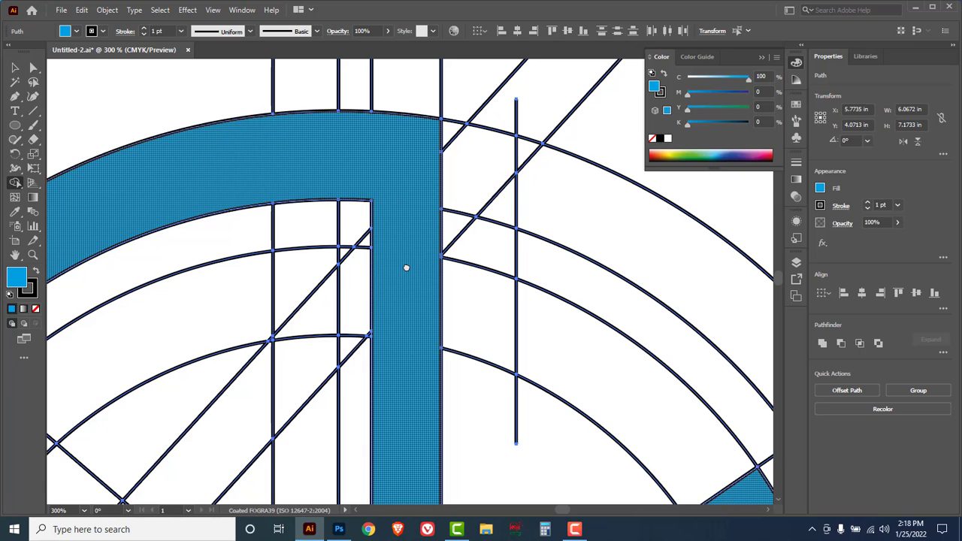
Step: Inspect the blue ring's left side down to its lower end for unmerged gaps
left_click_drag(407, 267, 473, 249)
left_click_drag(187, 298, 369, 158)
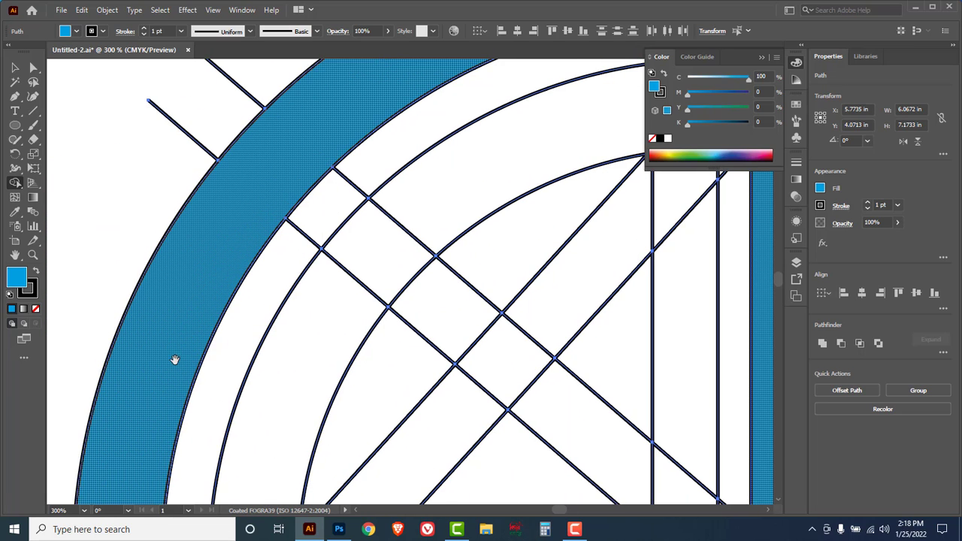
left_click_drag(175, 359, 183, 223)
left_click_drag(192, 379, 112, 208)
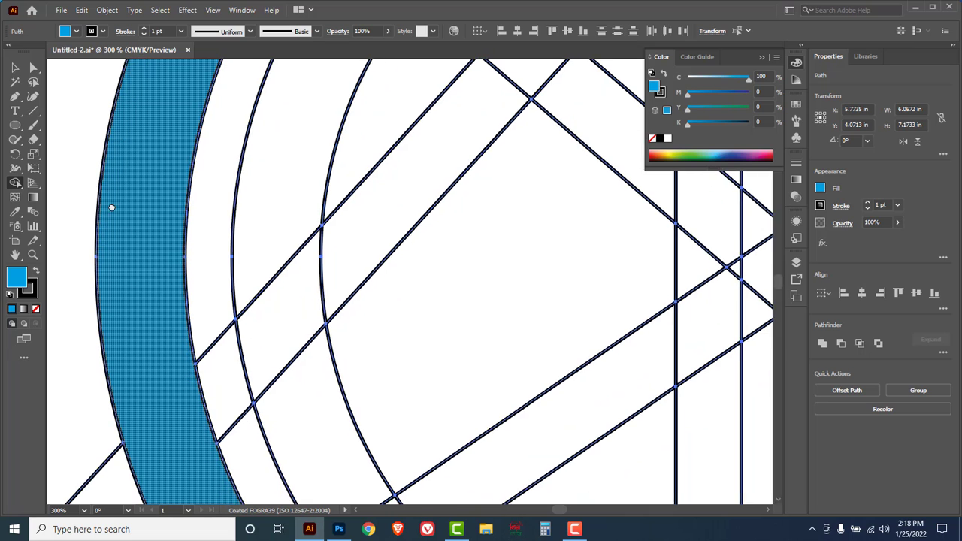
left_click_drag(185, 361, 138, 181)
left_click_drag(301, 369, 215, 268)
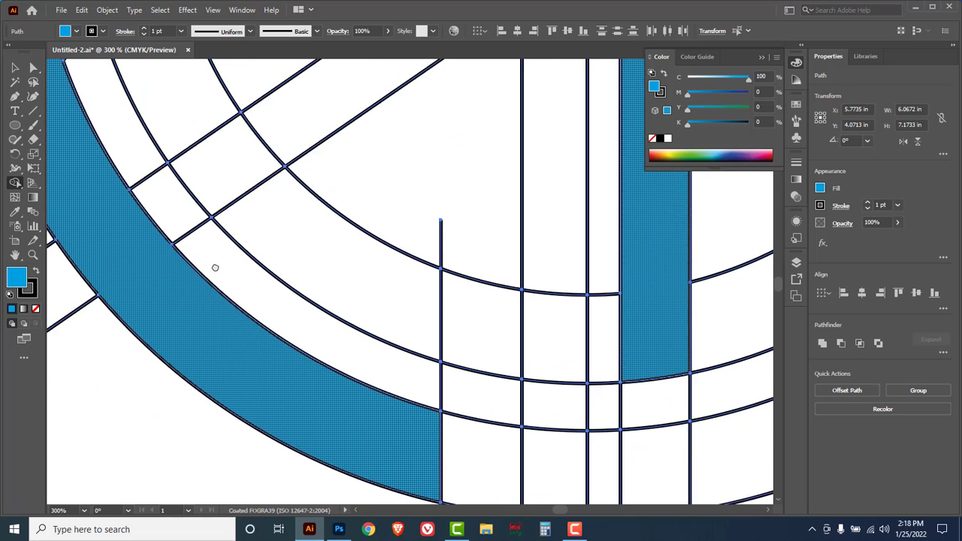
left_click(421, 273, "ctrl+alt")
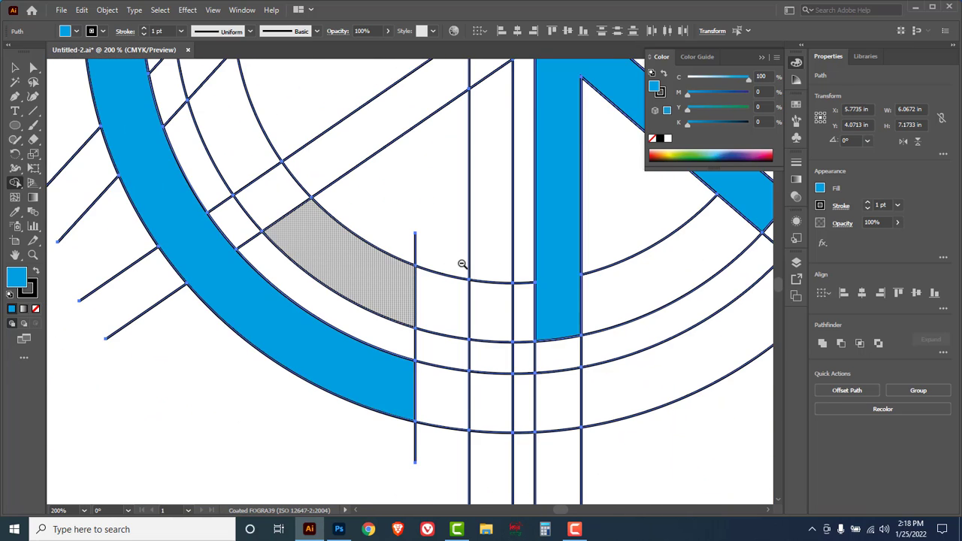
left_click(462, 264, "ctrl+alt")
left_click(463, 264, "ctrl+alt")
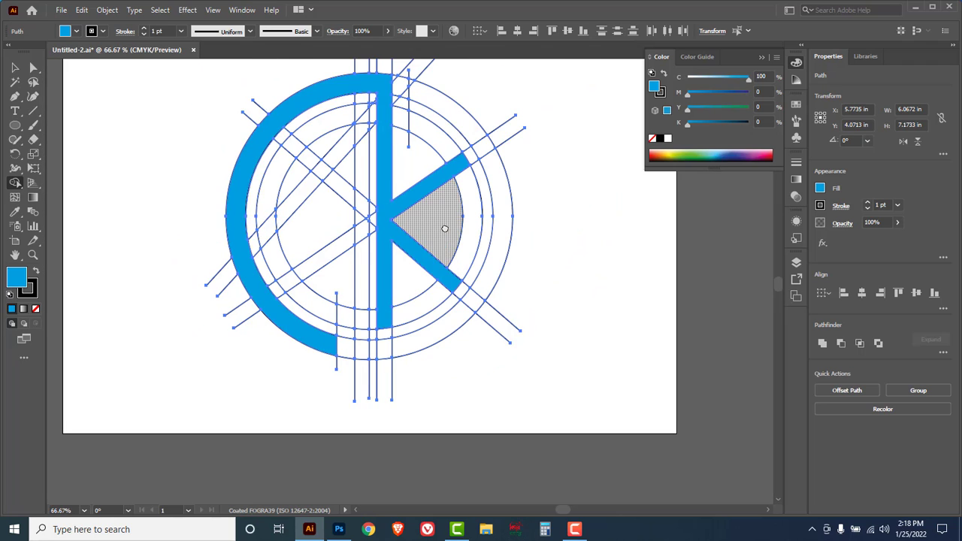
Step: Merge the outer ring's right half and the vertical strip just left of the K stem into a second shape with Shape Builder
left_click_drag(444, 228, 445, 294)
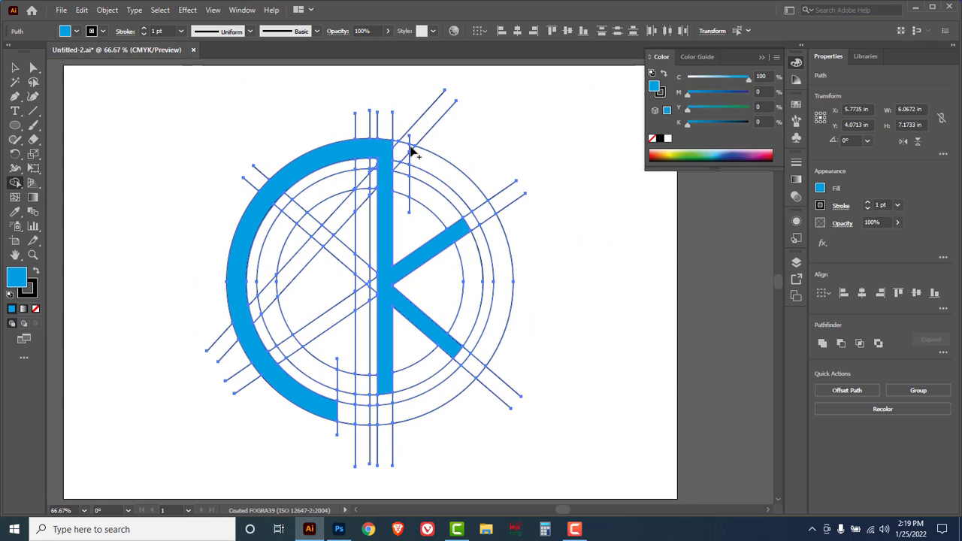
mouse_move(412, 155)
left_mouse_down()
mouse_move(482, 210)
mouse_move(495, 267)
left_mouse_up()
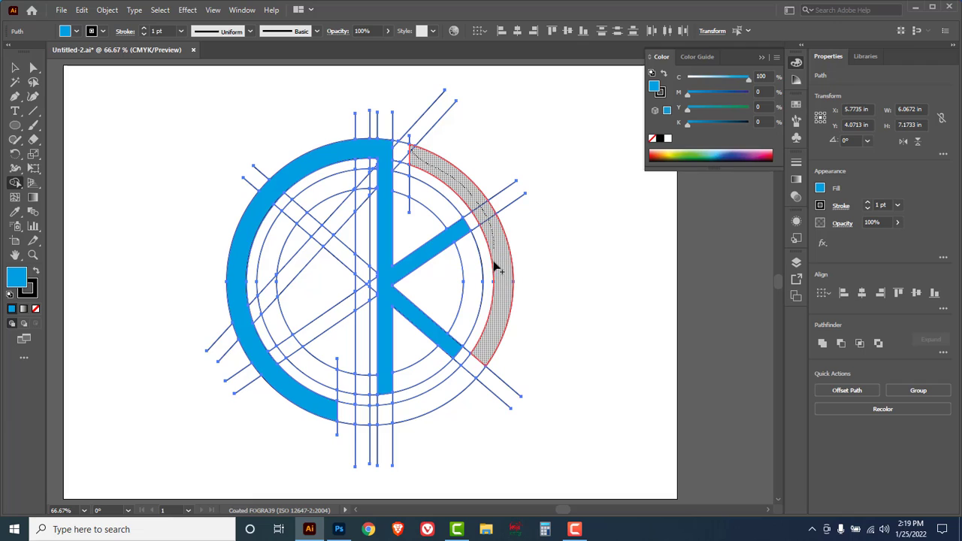
mouse_move(478, 367)
left_mouse_down()
mouse_move(441, 400)
mouse_move(371, 419)
mouse_move(363, 410)
mouse_move(363, 259)
left_mouse_up()
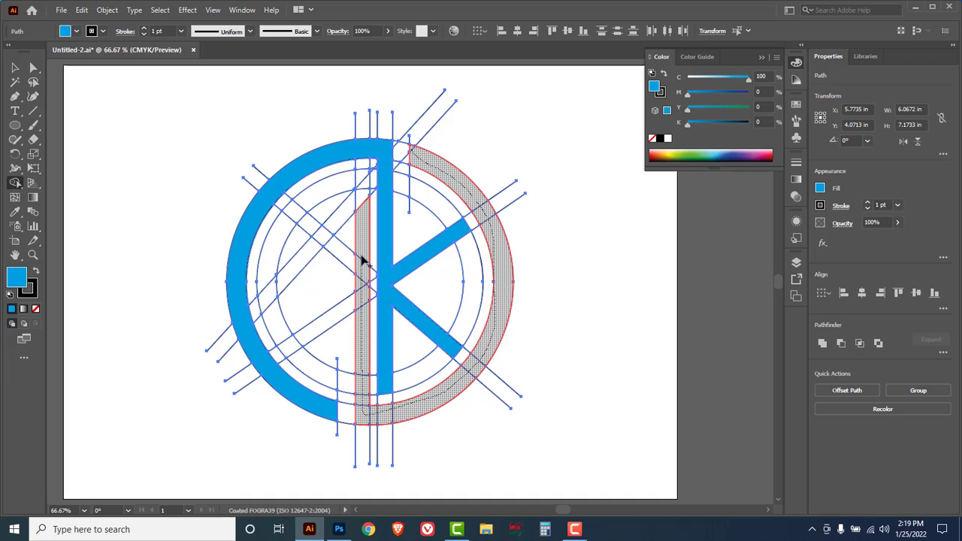
mouse_move(363, 209)
left_mouse_down()
mouse_move(363, 191)
mouse_move(376, 219)
left_mouse_up()
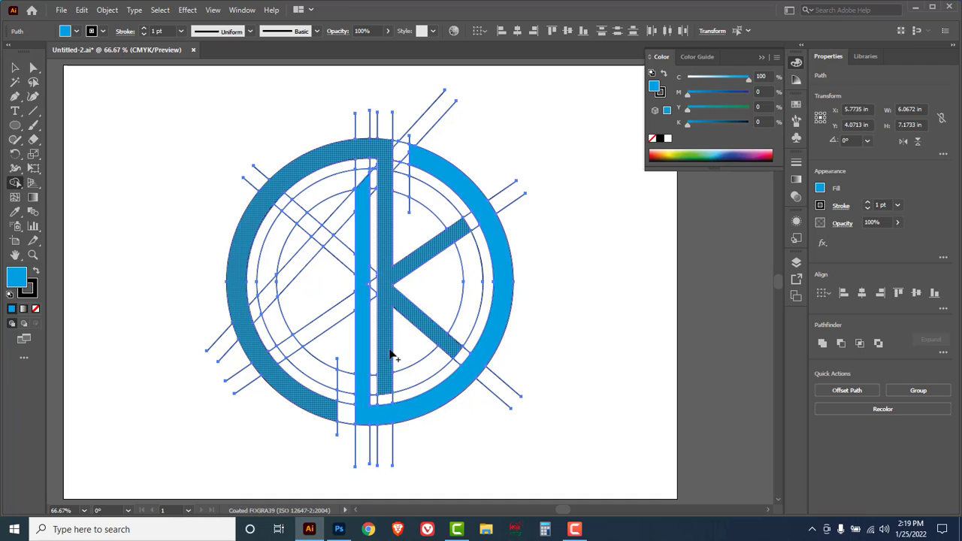
Step: Merge the small triangular notch at mid-height on the left vertical bar's right edge into the bar
left_click(364, 288)
left_click(404, 251)
left_click(446, 251)
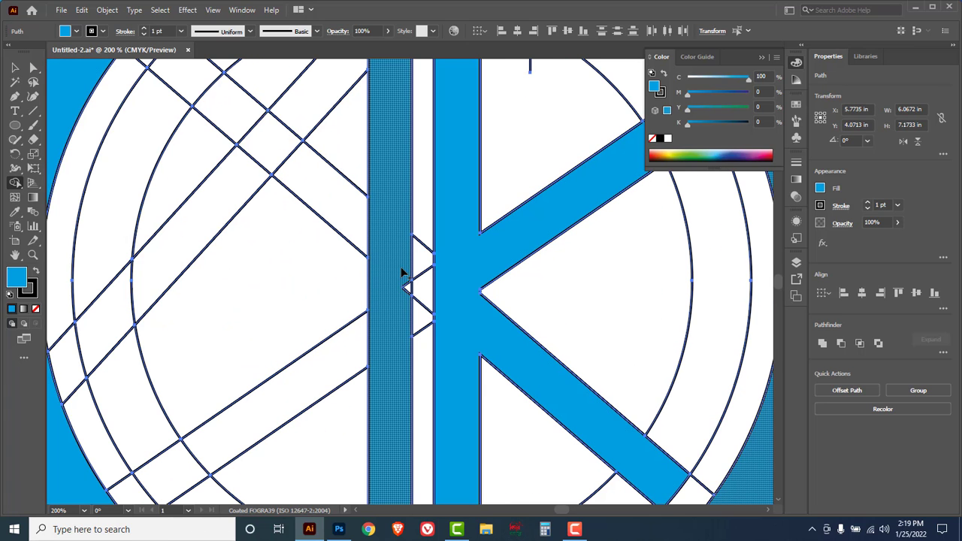
left_click(400, 308)
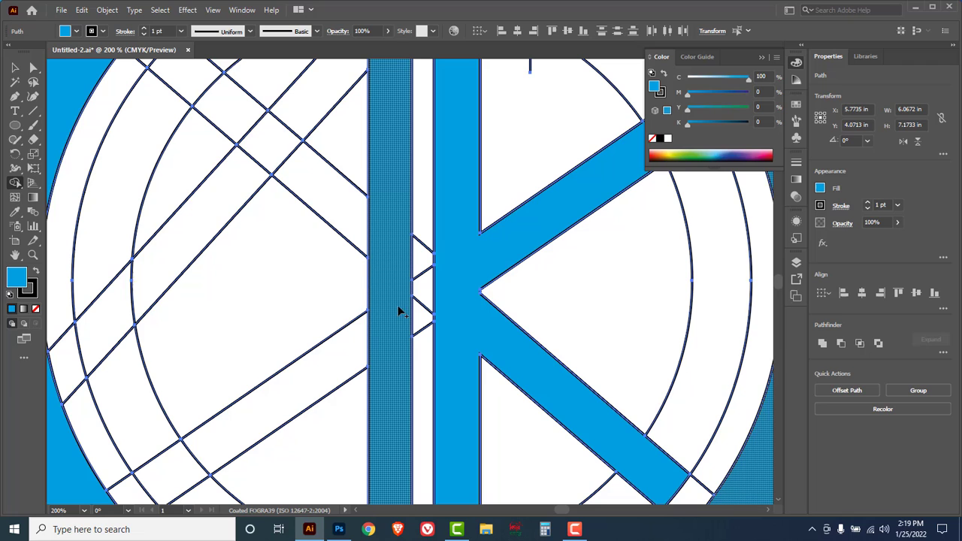
Step: Extend the left vertical bar by merging the two diagonal strips at its upper left and the inner ring's left arc
left_click(390, 234, "alt")
left_click(388, 233, "alt")
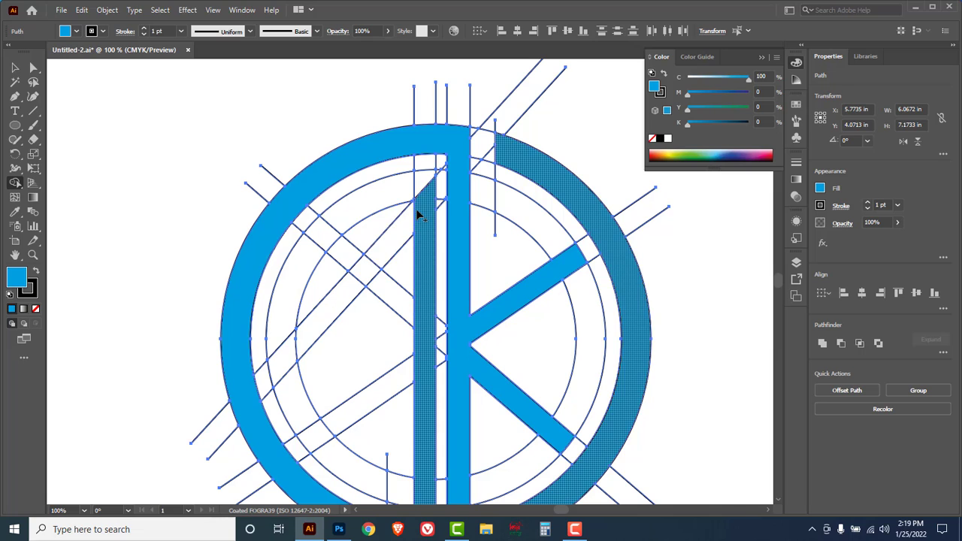
mouse_move(366, 272)
left_mouse_down()
mouse_move(325, 236)
mouse_move(305, 253)
mouse_move(293, 296)
left_mouse_up()
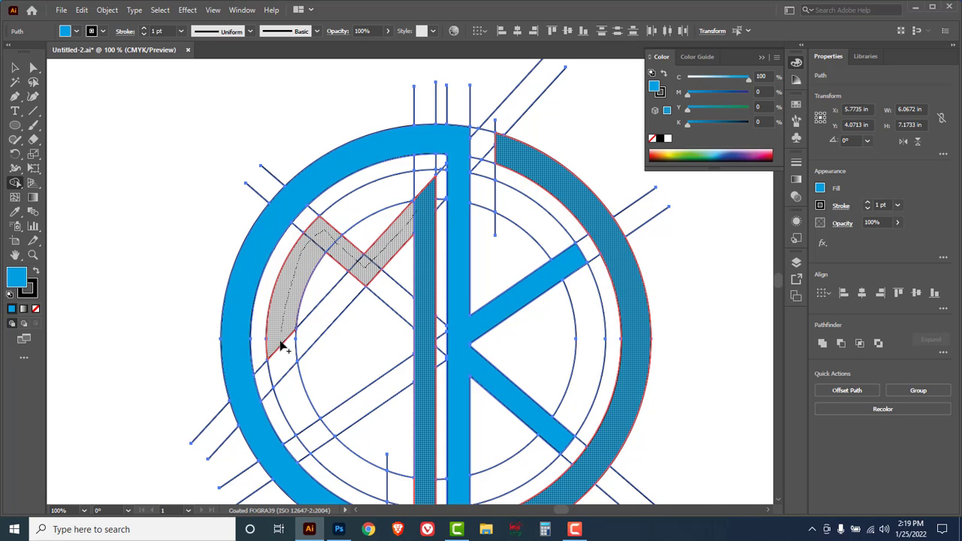
left_click_drag(280, 345, 292, 402)
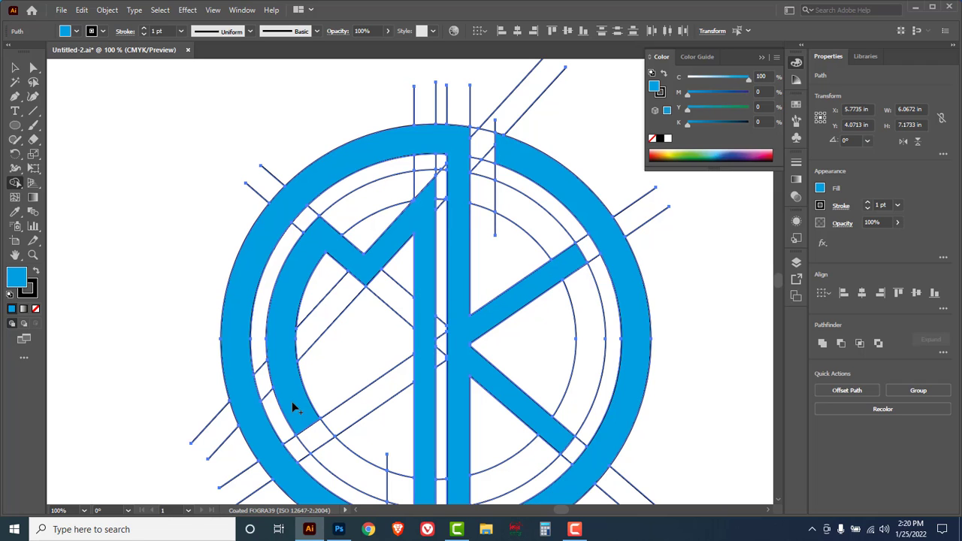
Step: Try to delete the construction line ends above the ring and the white region between the K stem and its upper arm
left_click(405, 297, "ctrl+alt")
left_click(404, 298, "ctrl+alt")
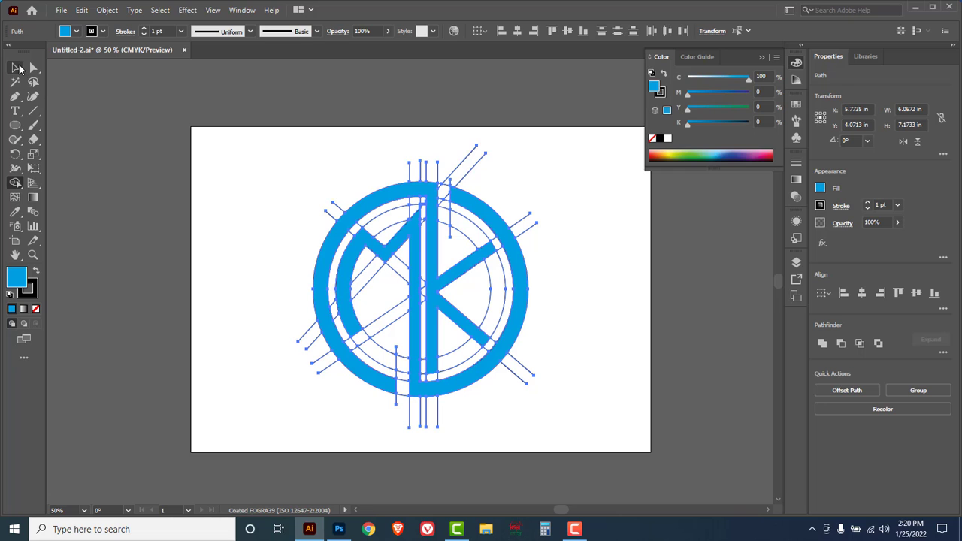
left_click(16, 67)
left_click_drag(350, 146, 526, 170)
key("Delete")
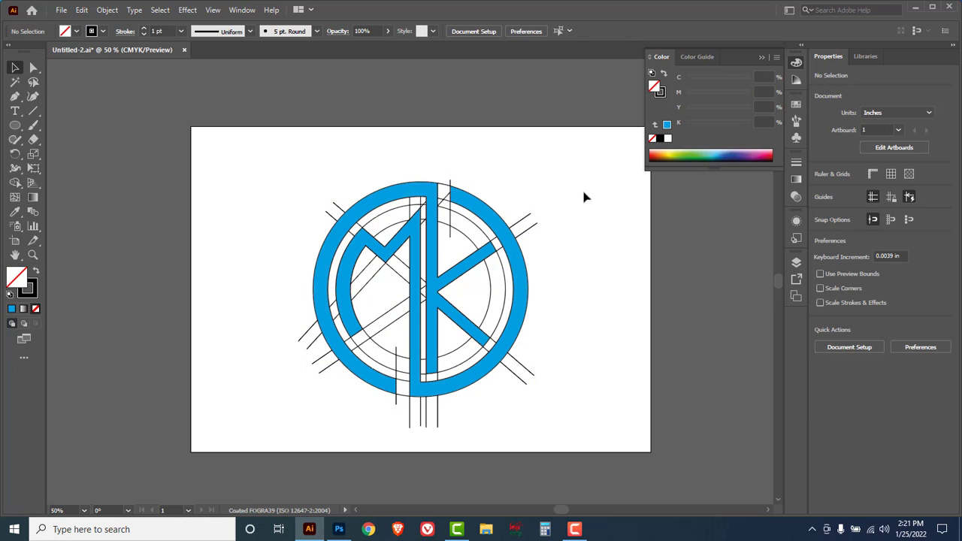
left_click(460, 248)
key("d")
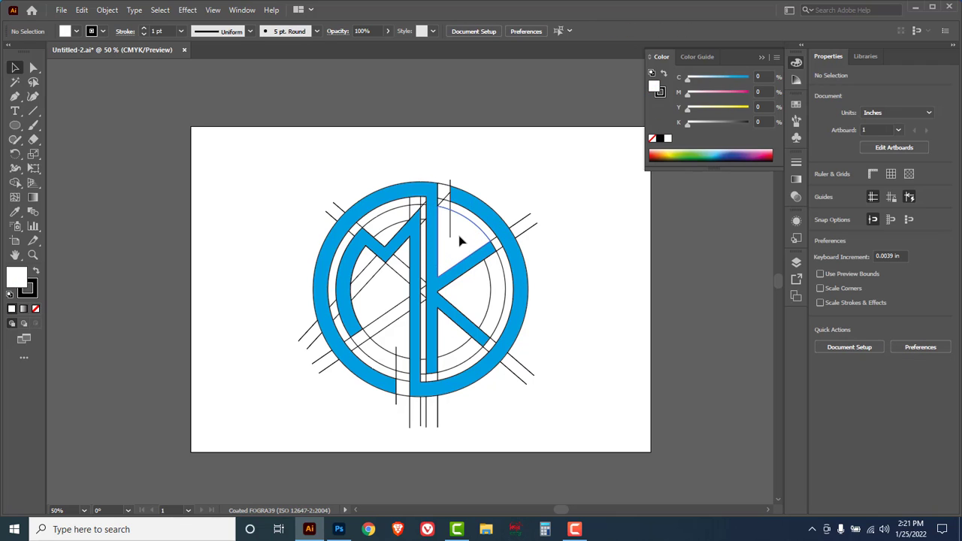
key("Delete")
Step: Undo the deletions of the construction lines and the white region beside the K
key("ctrl+z")
key("ctrl+z")
key("ctrl+z")
key("ctrl+shift+z")
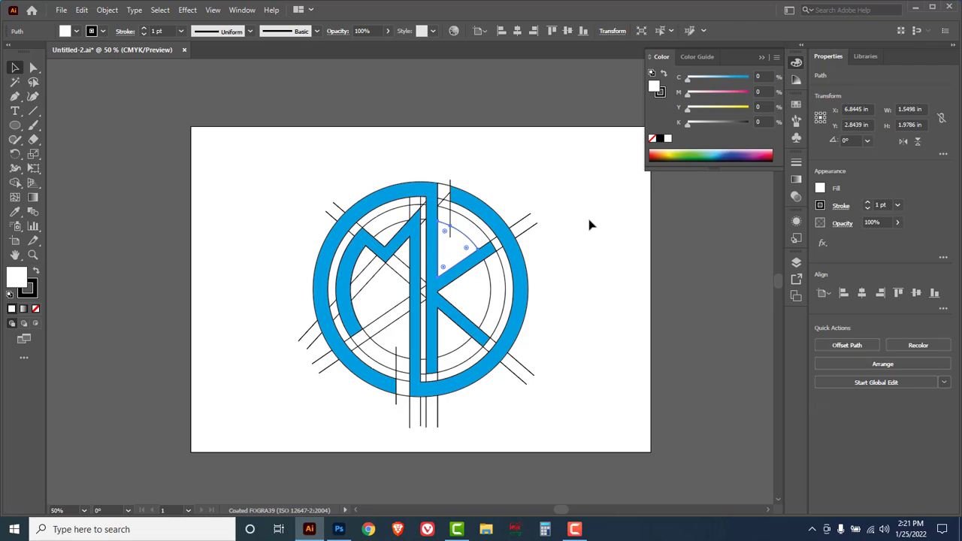
key("ctrl+z")
key("ctrl+z")
Step: Move the two blue logo shapes clear of the construction lines towards the artboard's right edge and delete the leftover lines
left_click(533, 284)
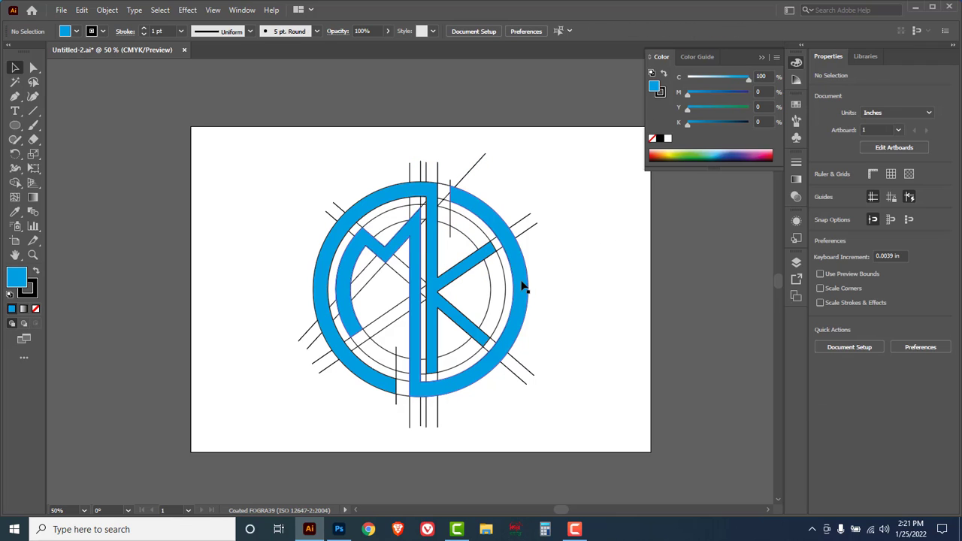
left_click(524, 286)
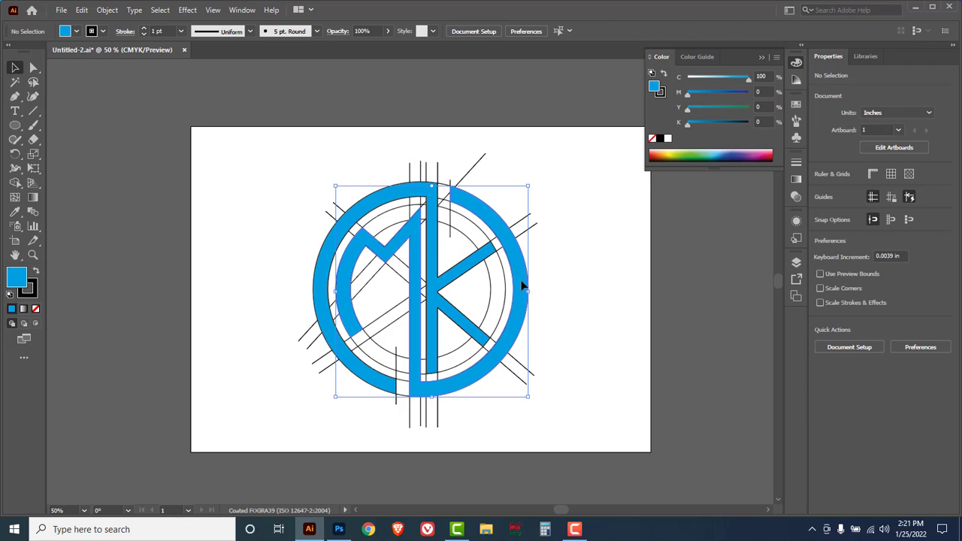
left_click(459, 276, "shift")
mouse_move(459, 276)
left_mouse_down()
mouse_move(653, 316)
mouse_move(721, 302)
left_mouse_up()
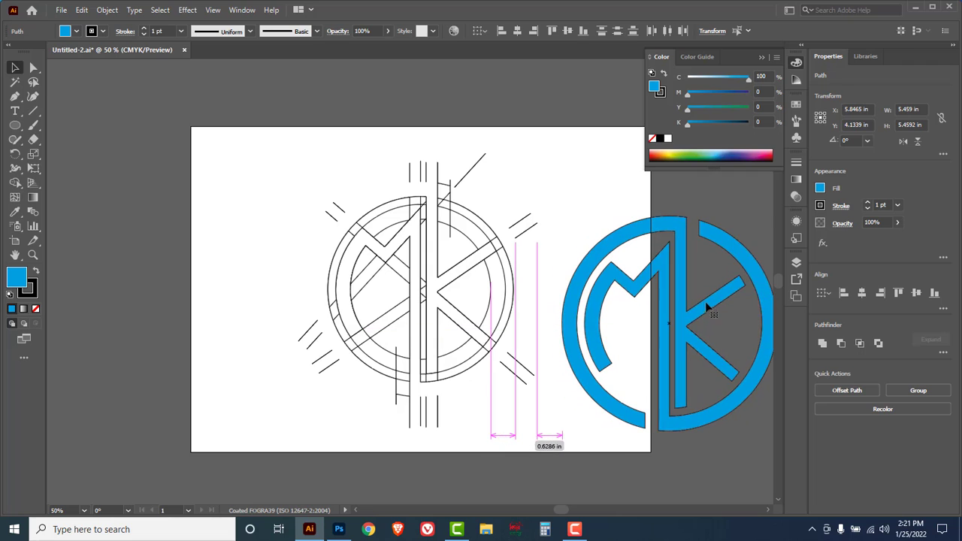
mouse_move(257, 147)
left_mouse_down()
mouse_move(469, 343)
mouse_move(519, 434)
left_mouse_up()
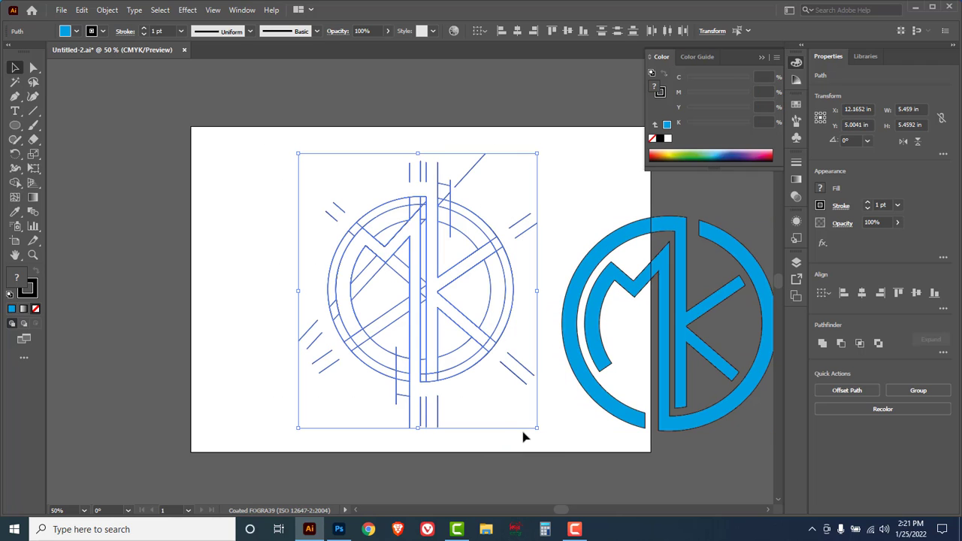
key("Delete")
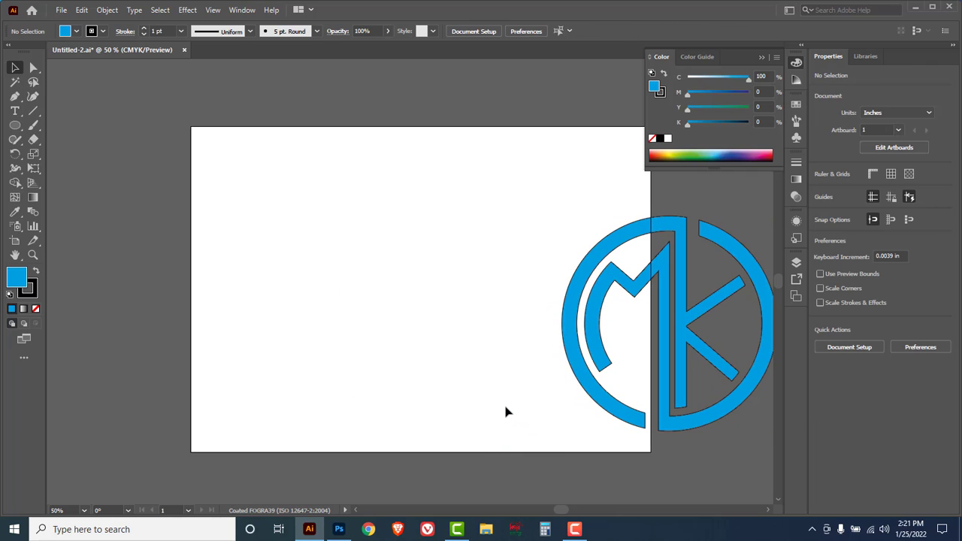
Step: Move the complete blue MK logo back to the middle of the artboard
left_click_drag(474, 209, 719, 424)
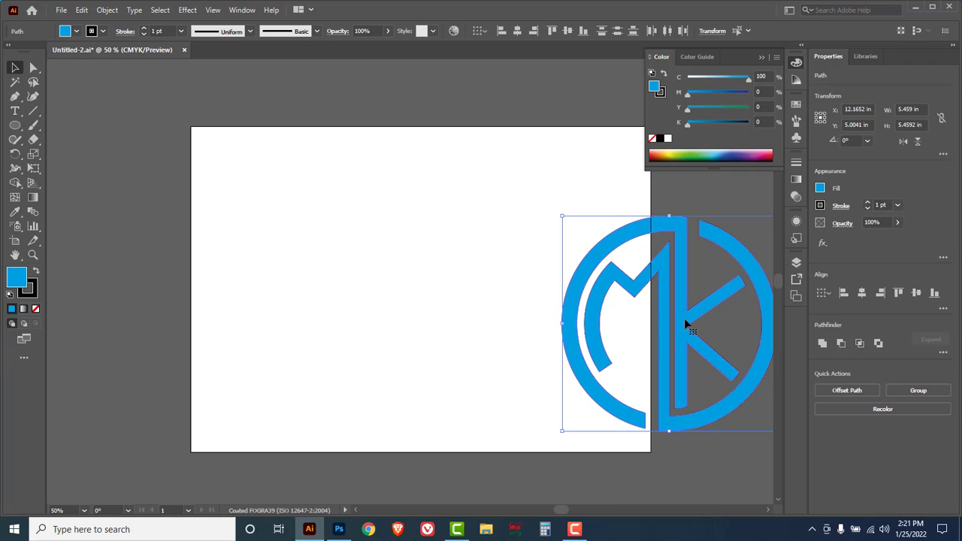
left_click_drag(684, 318, 382, 282)
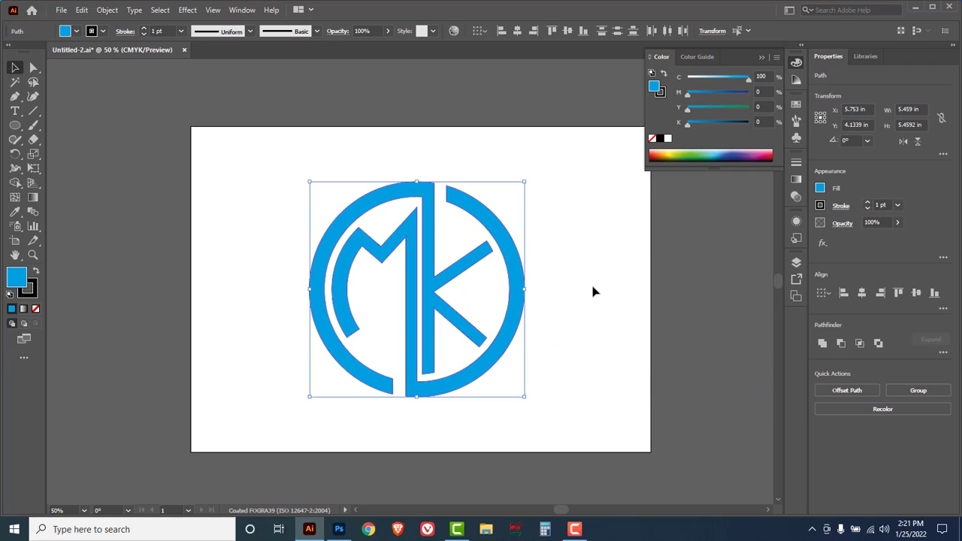
scroll(448, 267, "up", 1)
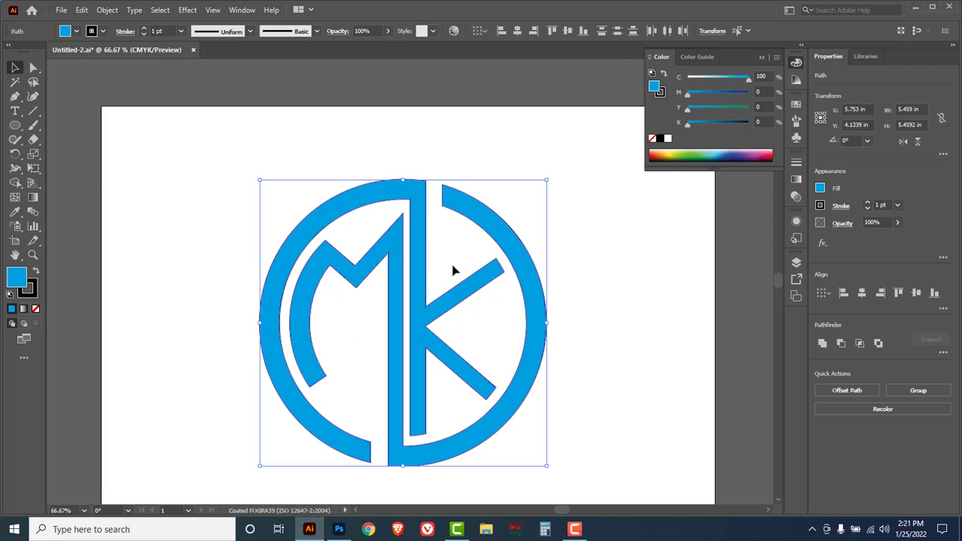
left_click(585, 235)
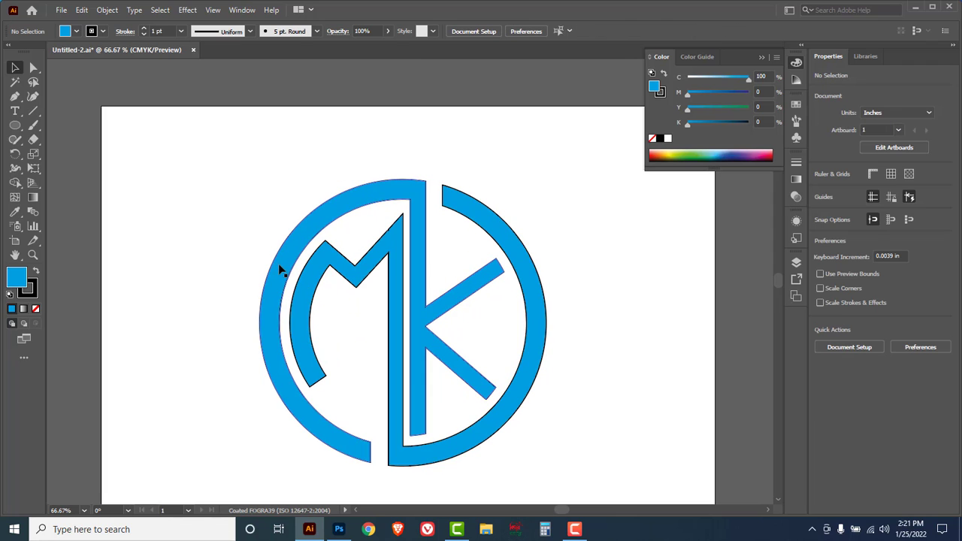
Step: Remove the black stroke from both shapes of the MK logo
left_click_drag(224, 187, 596, 294)
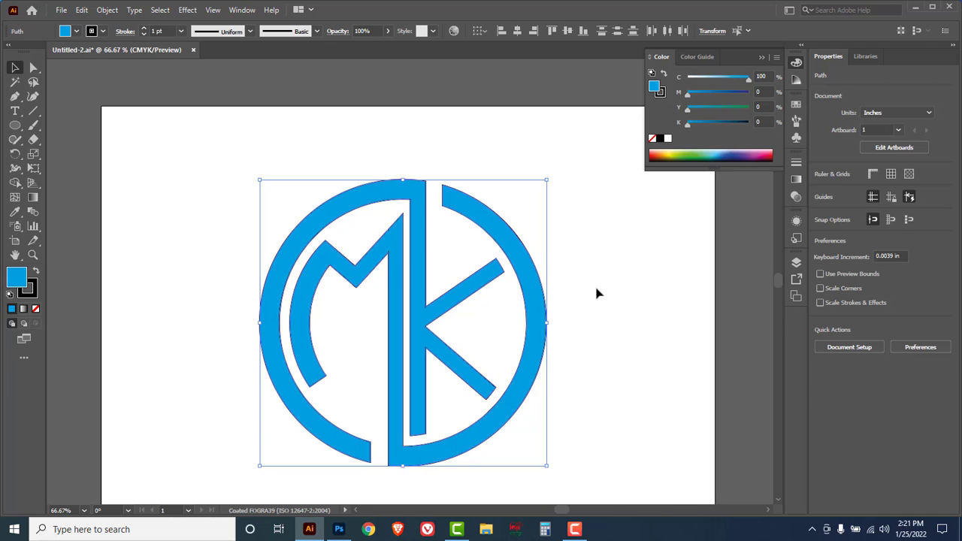
left_click(663, 93)
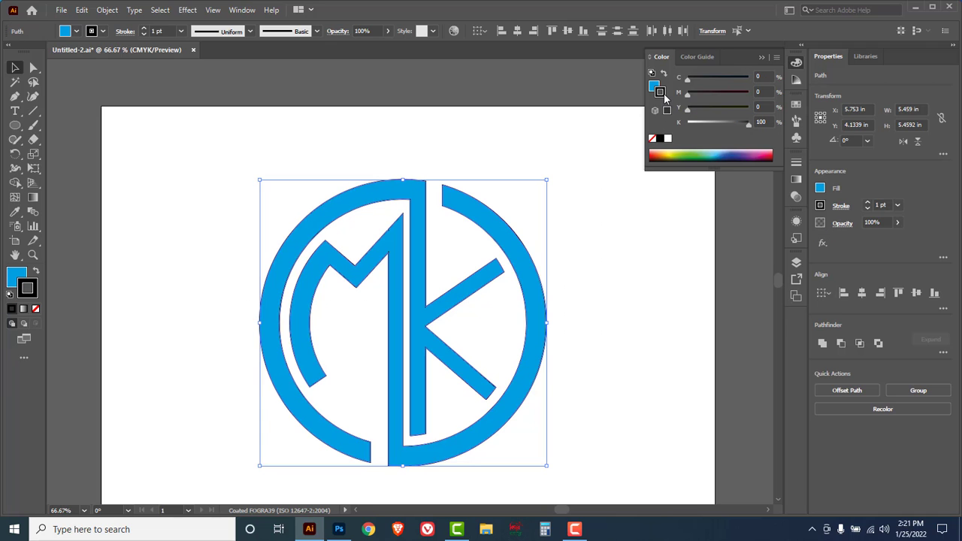
left_click(652, 138)
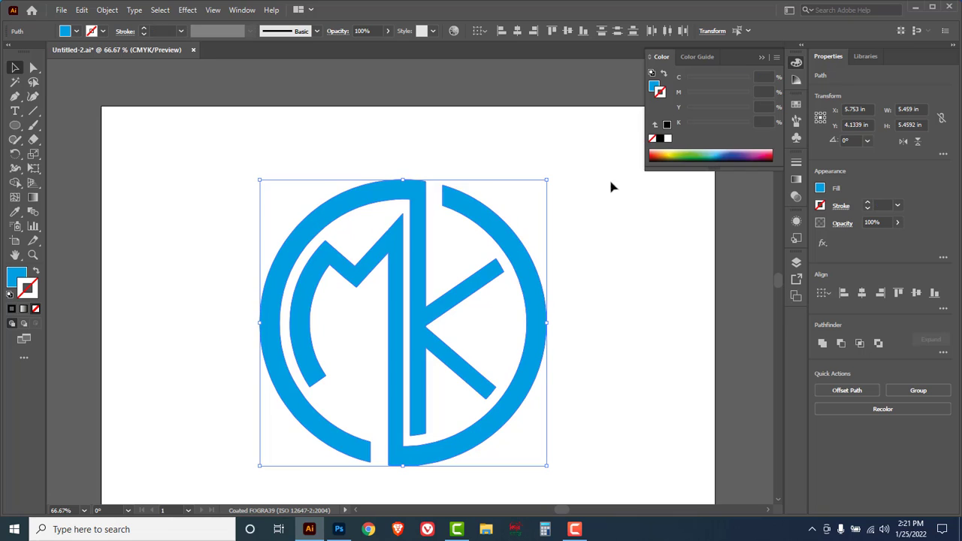
left_click(594, 218)
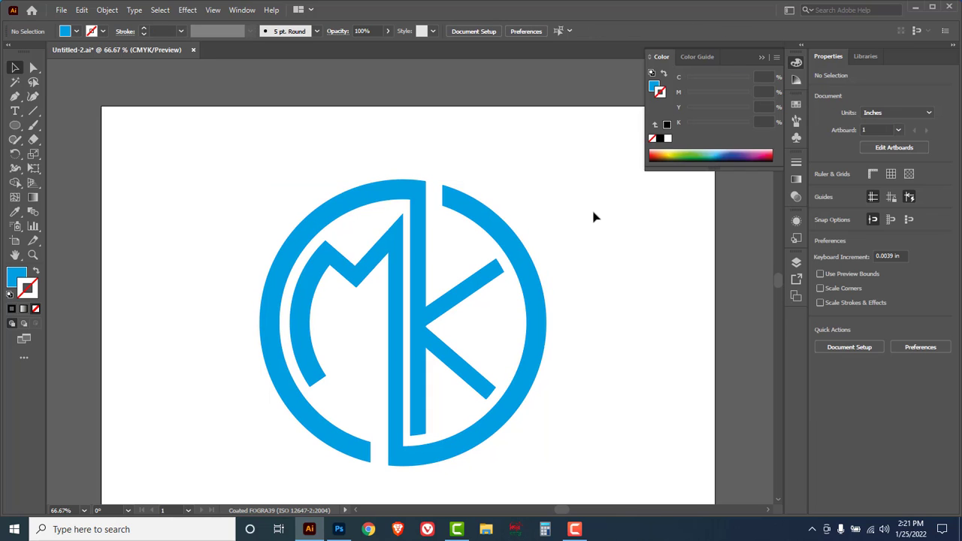
Step: Fill the left ring and K shape with red, C 0, M 100, Y 100, K 0
left_click(391, 195)
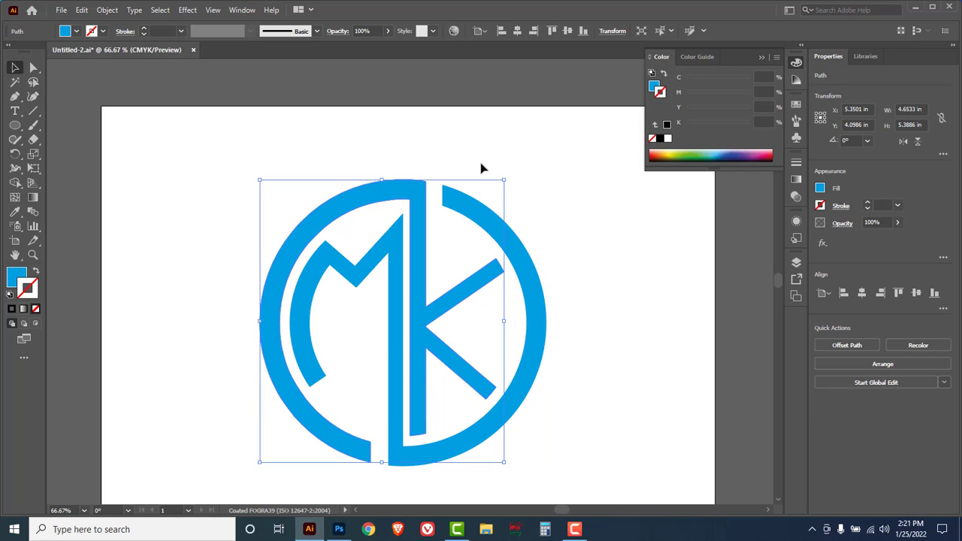
left_click(654, 85)
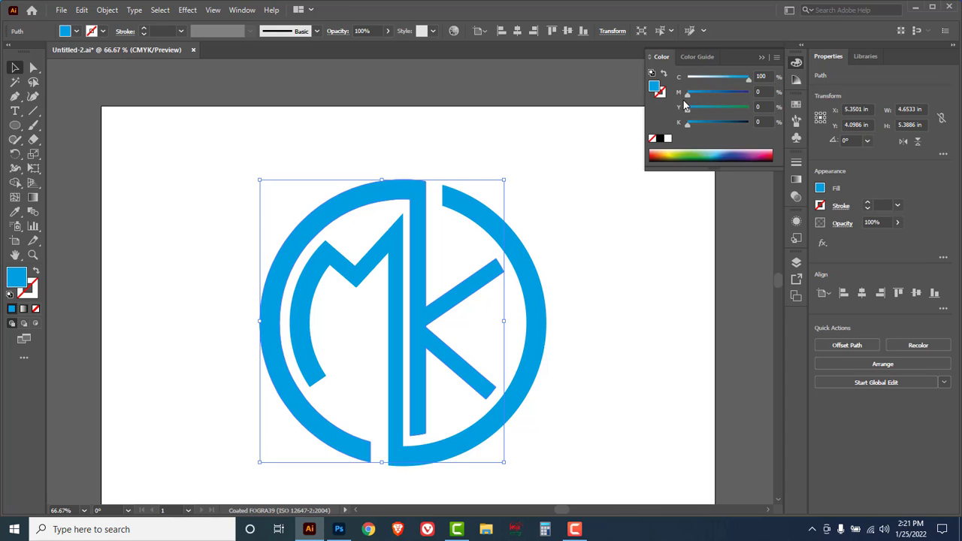
left_click_drag(687, 108, 675, 90)
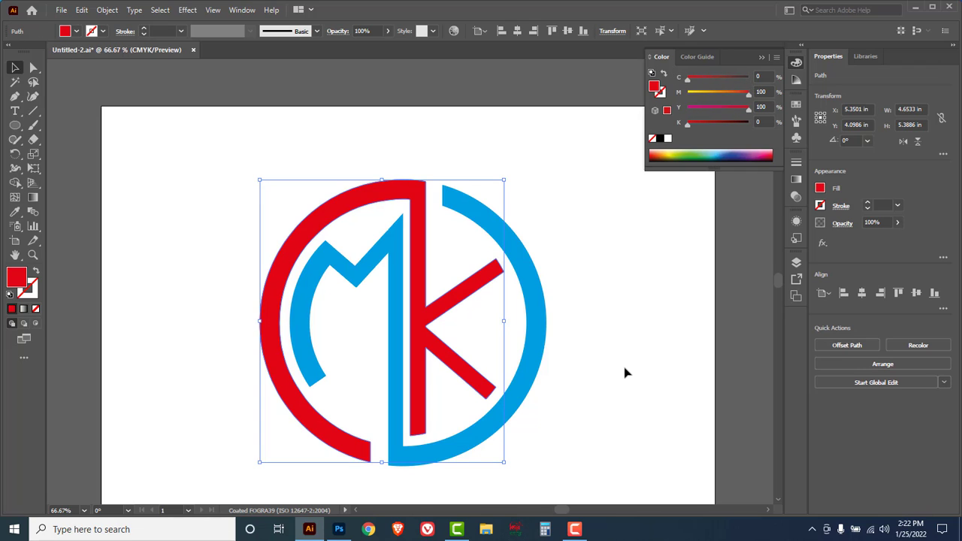
Step: Try magenta and green fills on the M and right ring shape, then restore its blue, C 100 with M, Y and K at 0
left_click(563, 356)
left_click(533, 348)
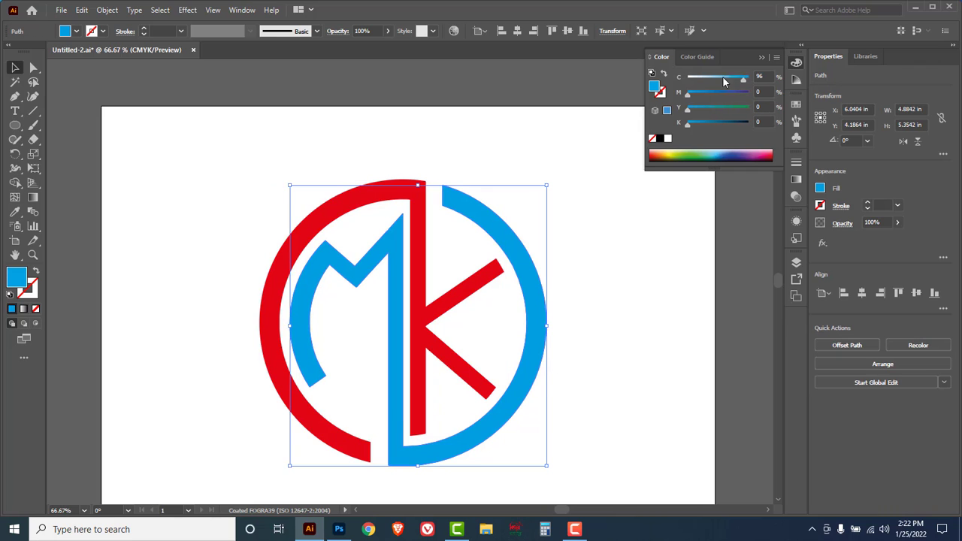
mouse_move(749, 79)
left_mouse_down()
mouse_move(688, 104)
mouse_move(748, 93)
left_mouse_up()
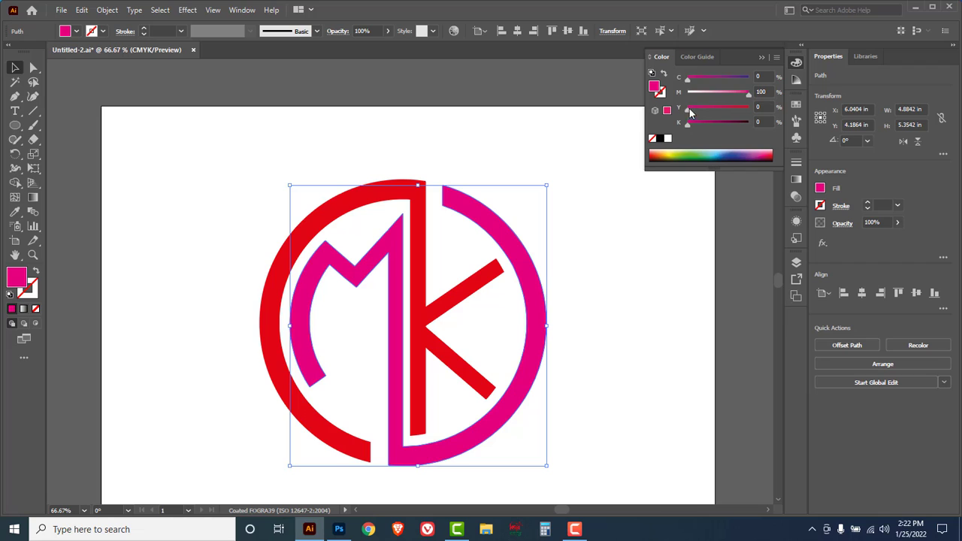
left_click_drag(689, 108, 779, 90)
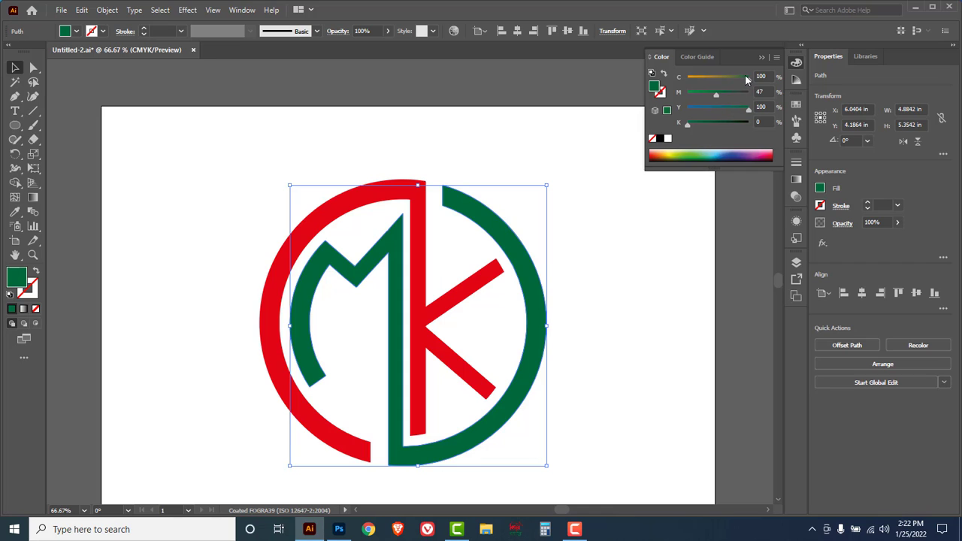
left_click_drag(748, 78, 687, 79)
left_click_drag(744, 108, 687, 93)
left_click_drag(755, 83, 756, 83)
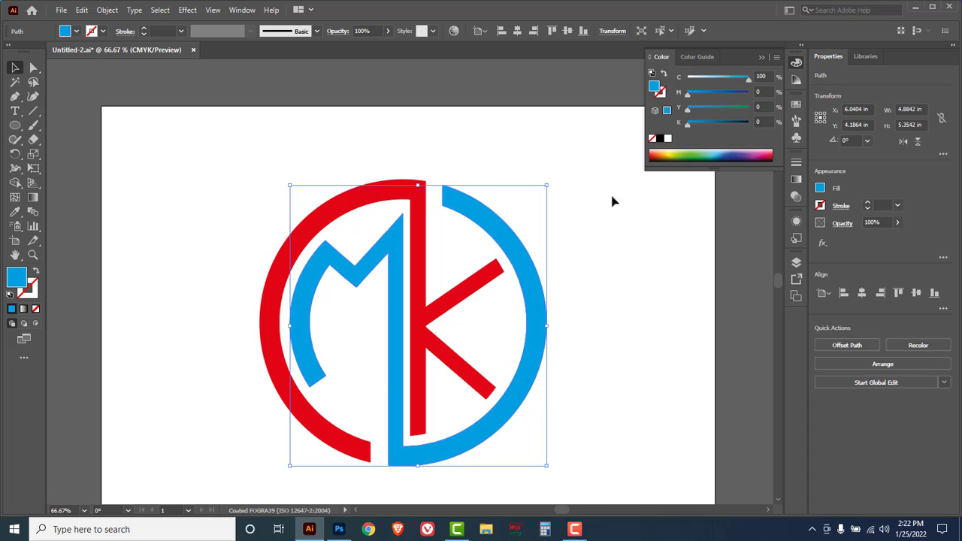
left_click(608, 203)
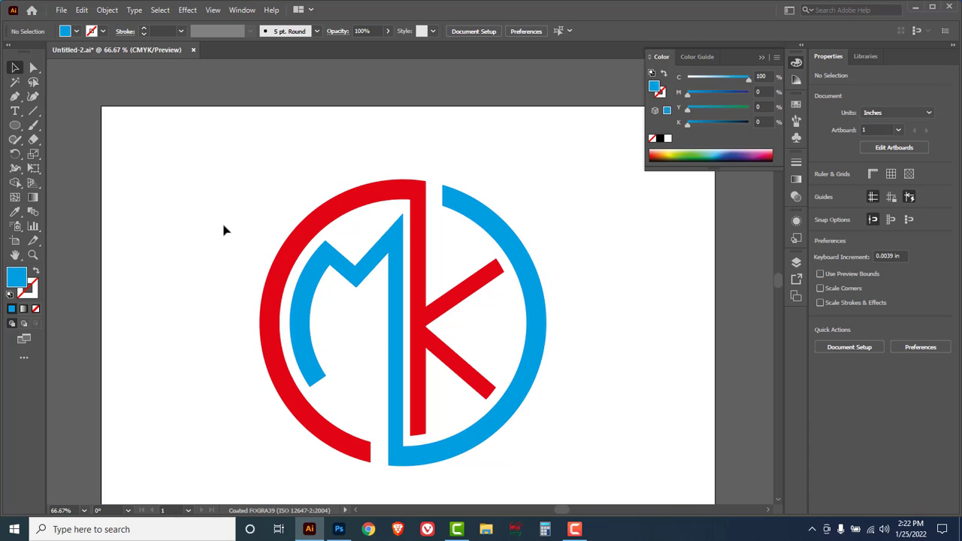
Step: Save the document to the Desktop as "mk logo" in Adobe Illustrator (*.AI) format with the Illustrator 2020 options
left_click(62, 10)
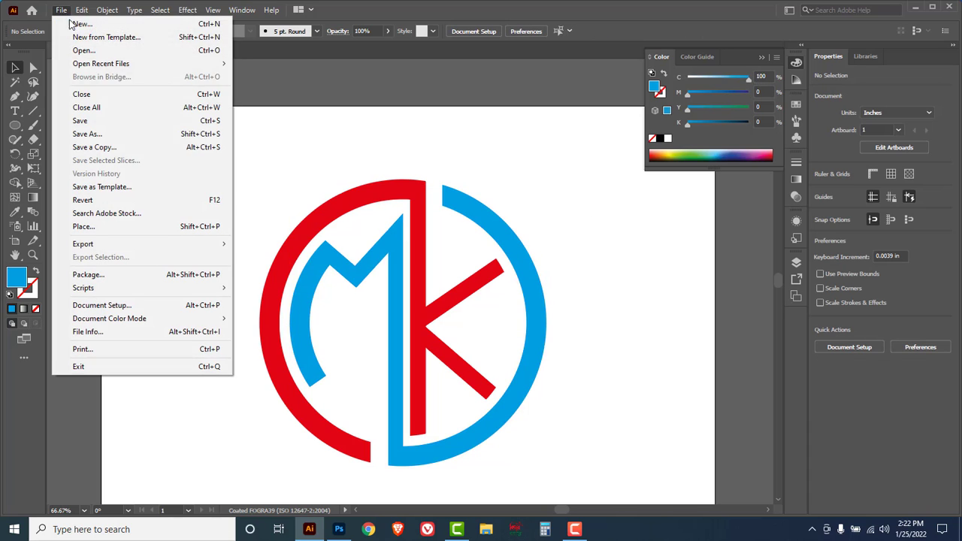
left_click(90, 133)
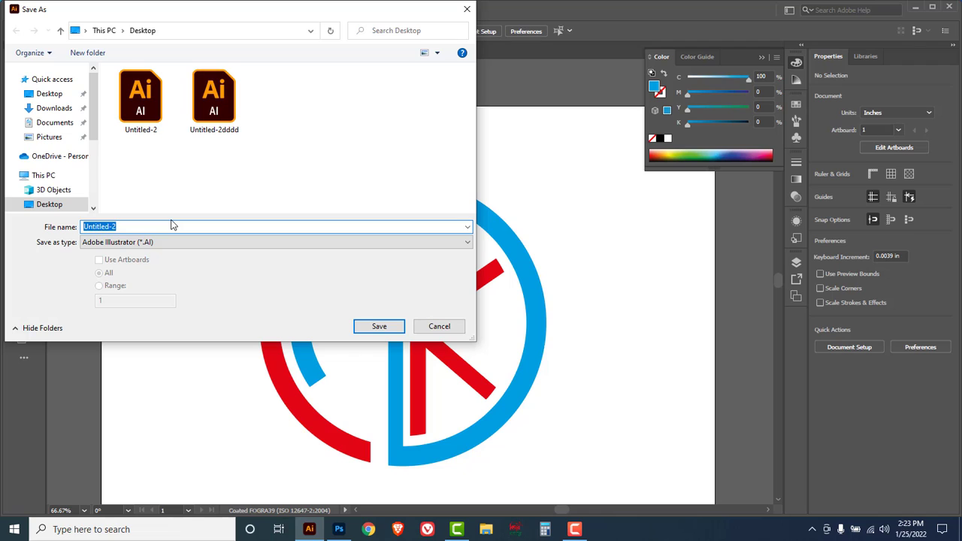
type("mk logo")
left_click(329, 246)
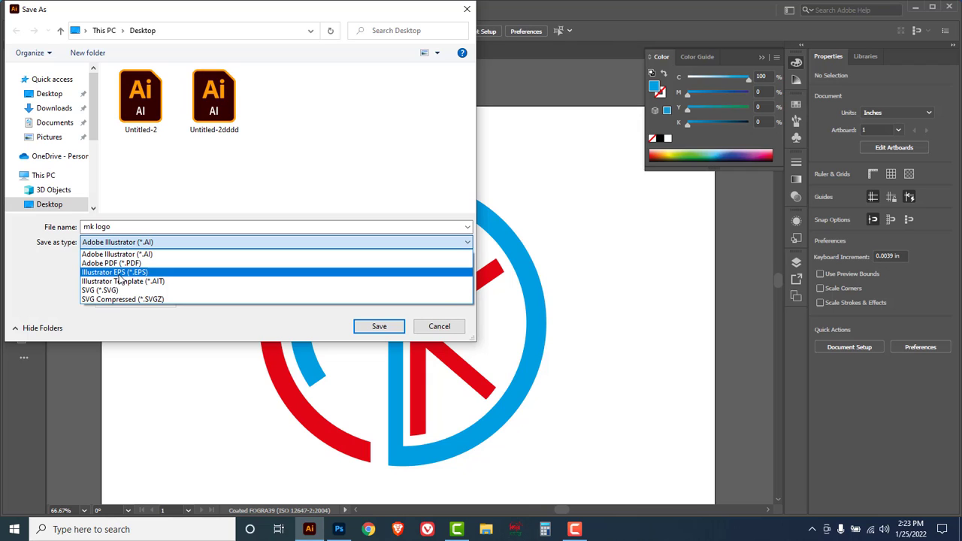
left_click(173, 255)
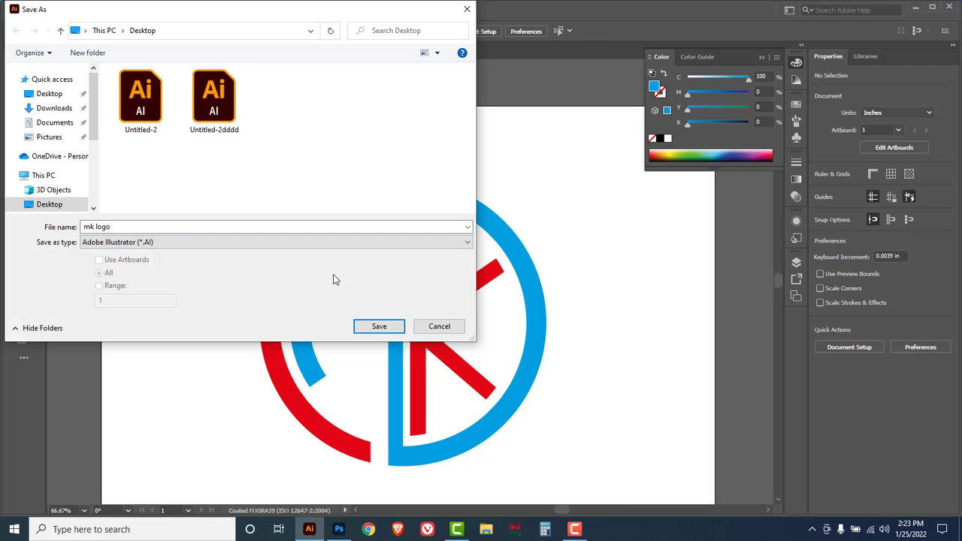
left_click(379, 326)
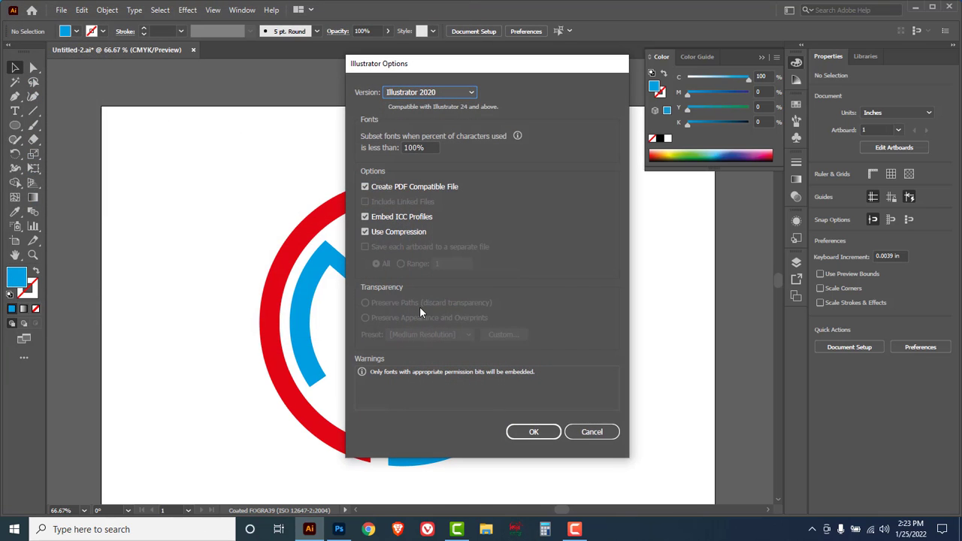
left_click(532, 432)
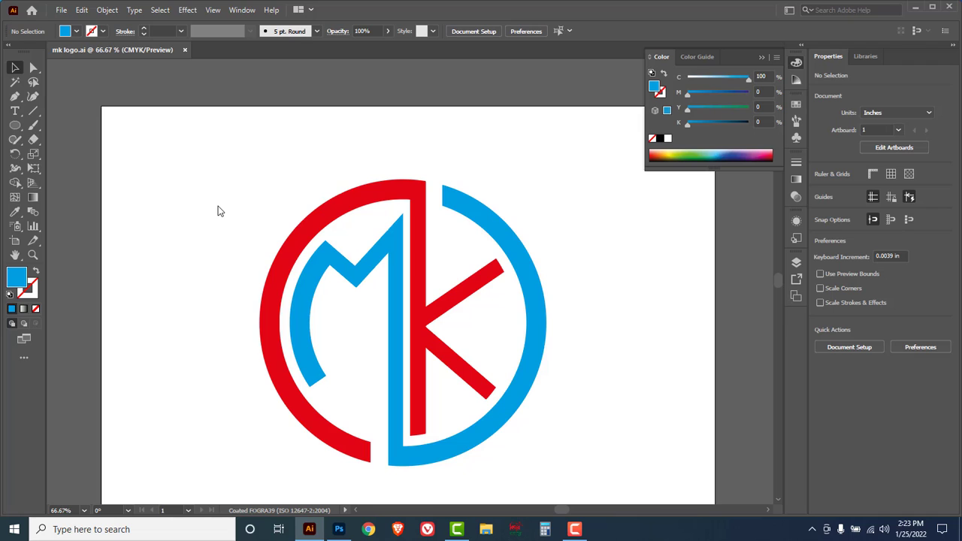
Step: Select both shapes of the MK logo and hide the bounding box and selection edges
left_click_drag(179, 146, 593, 413)
left_click(599, 367)
left_click_drag(212, 174, 609, 482)
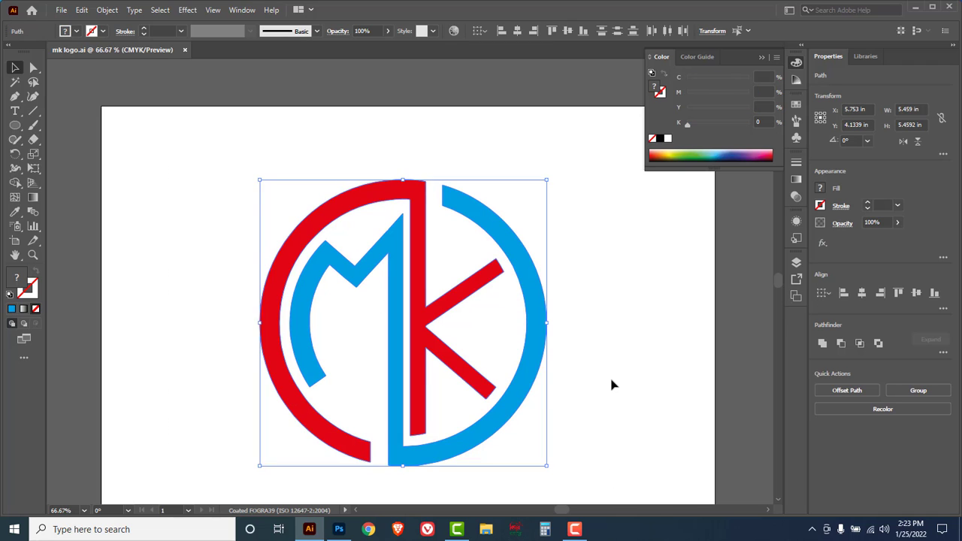
key("ctrl+shift+b")
key("ctrl+h")
Step: Switch to Photoshop and open the "3d glass window logo mockup" PSD from the mockup folder
left_click(339, 529)
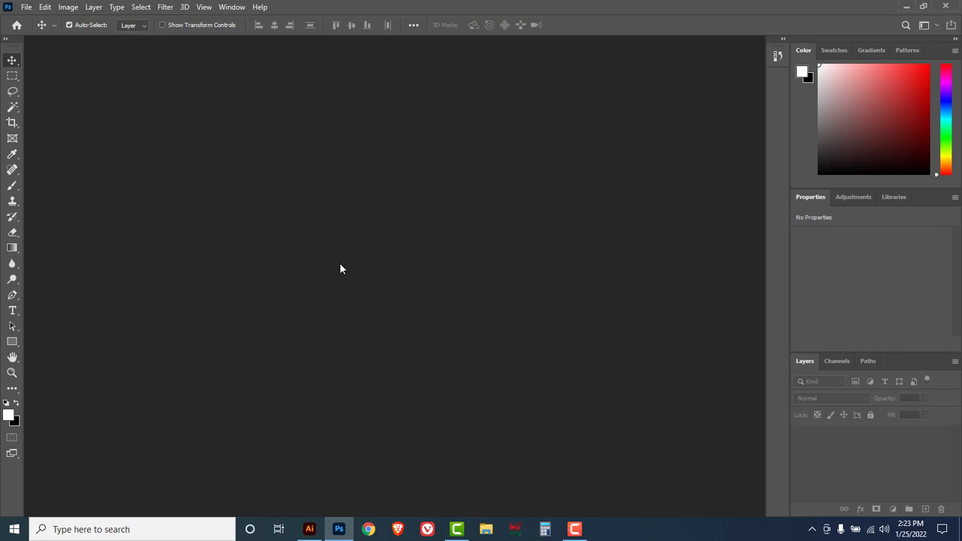
left_click(26, 7)
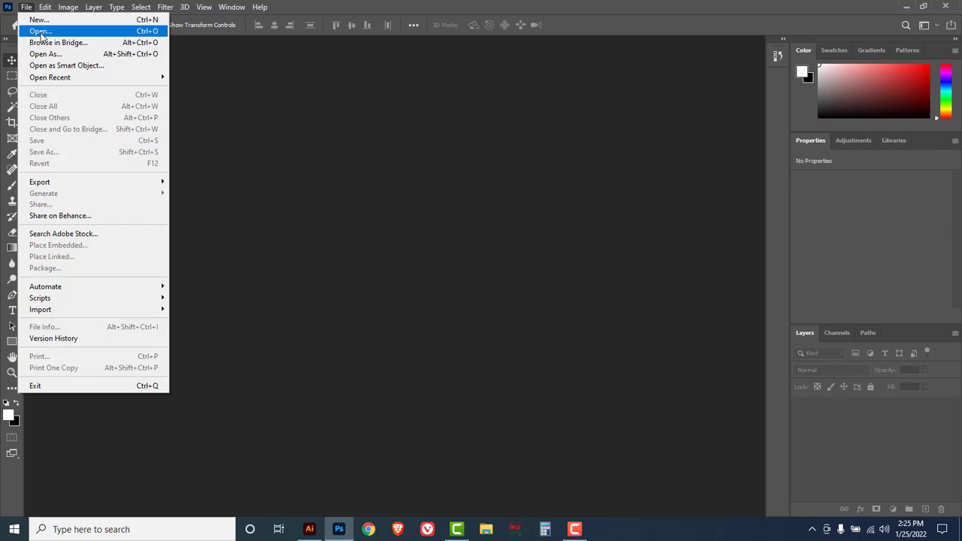
left_click(46, 31)
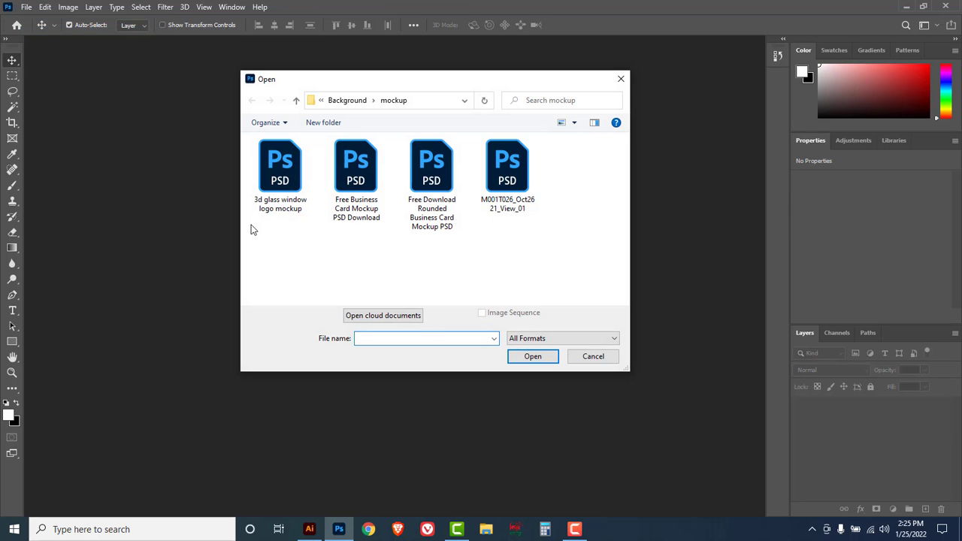
left_click(293, 167)
left_click(521, 358)
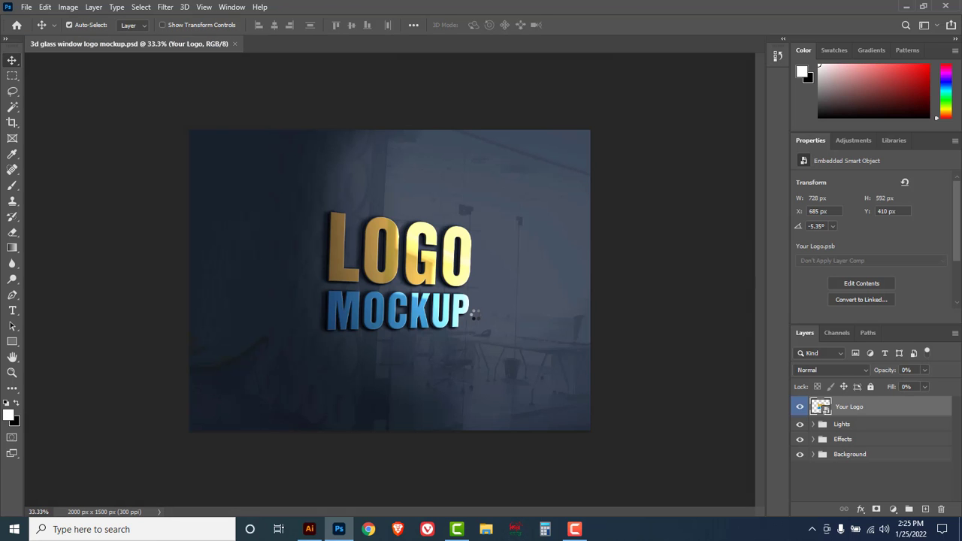
Step: Float and lengthen the layer list beside the mockup, and hide the Preview logo layer inside the Your Logo smart object's contents
left_click_drag(907, 331, 667, 195)
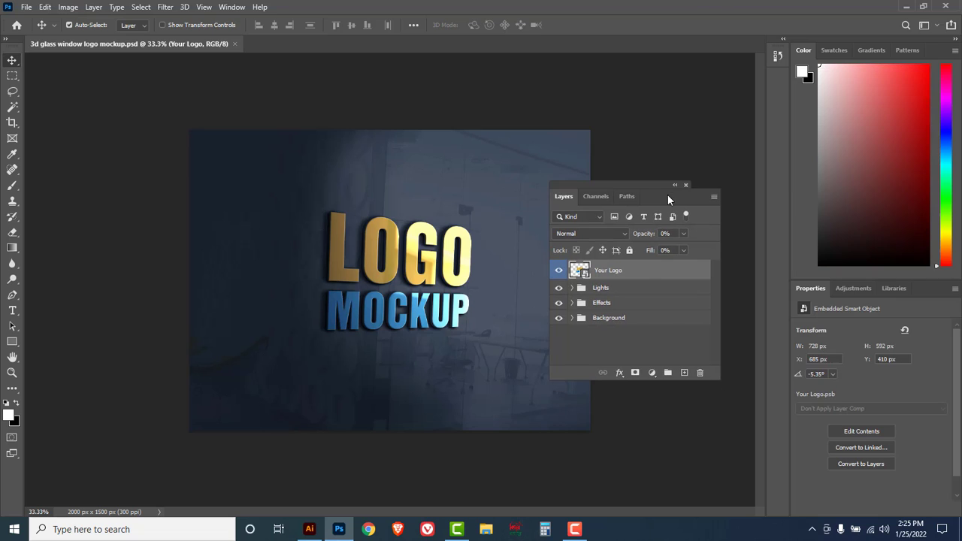
left_click_drag(578, 330, 579, 408)
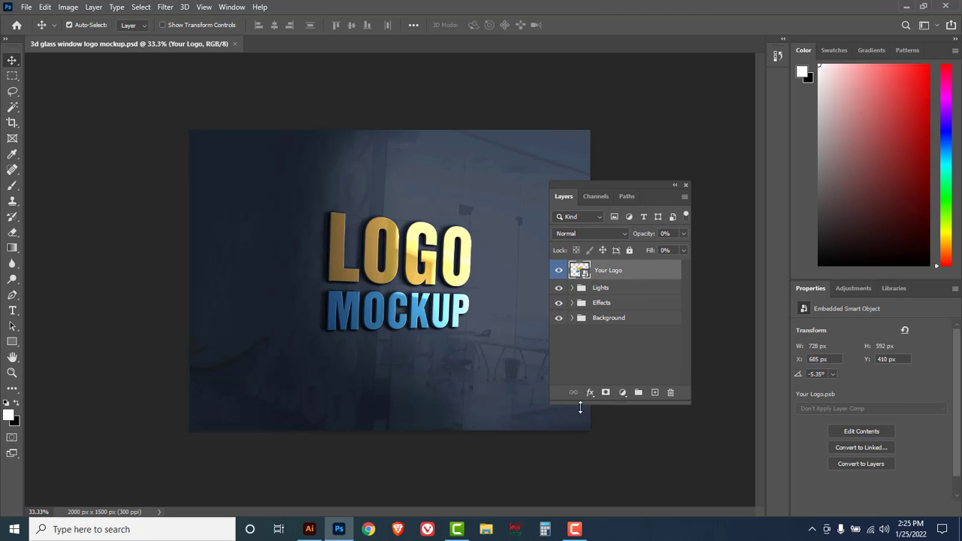
double_click(576, 272)
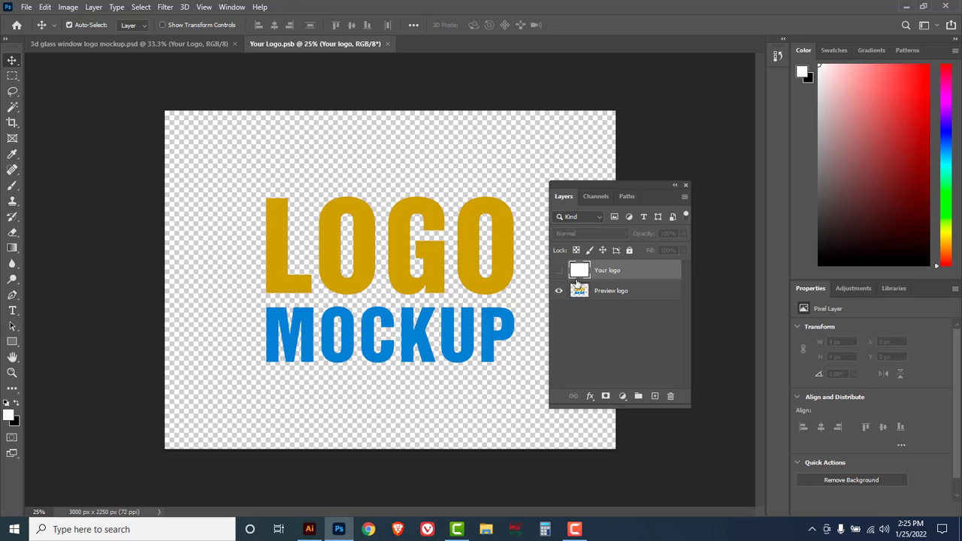
left_click(611, 293)
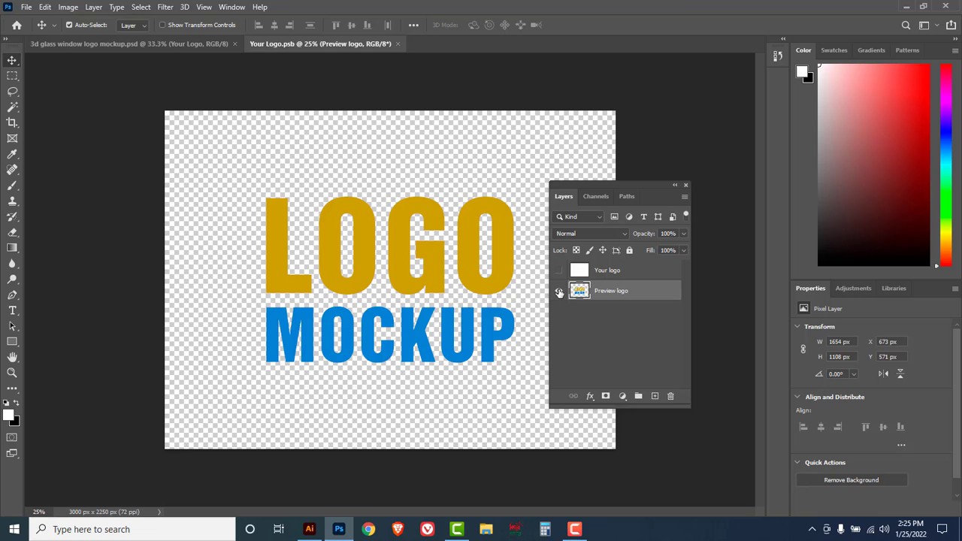
left_click(560, 293)
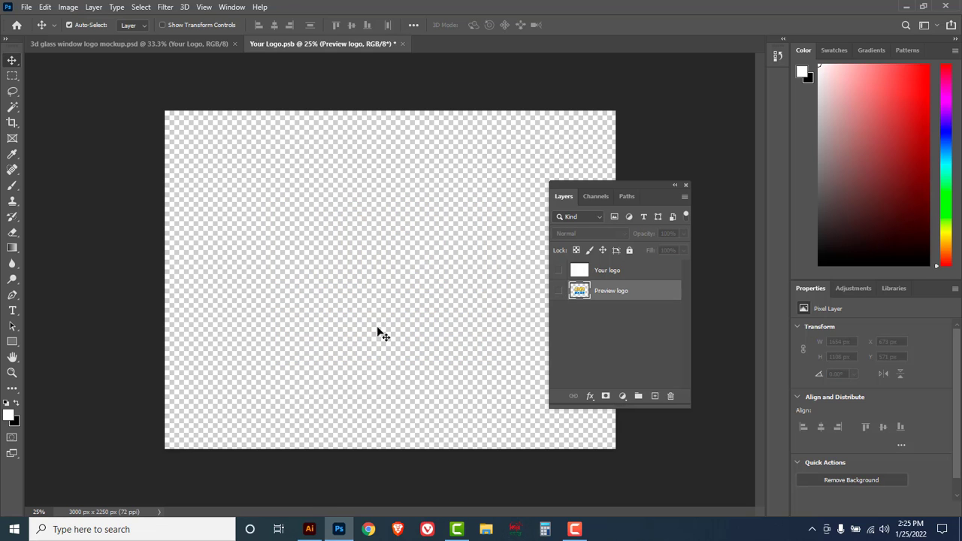
Step: Bring the MK logo from Illustrator into Your Logo.psb as a Smart Object, scaled to about 401%
left_click(309, 531)
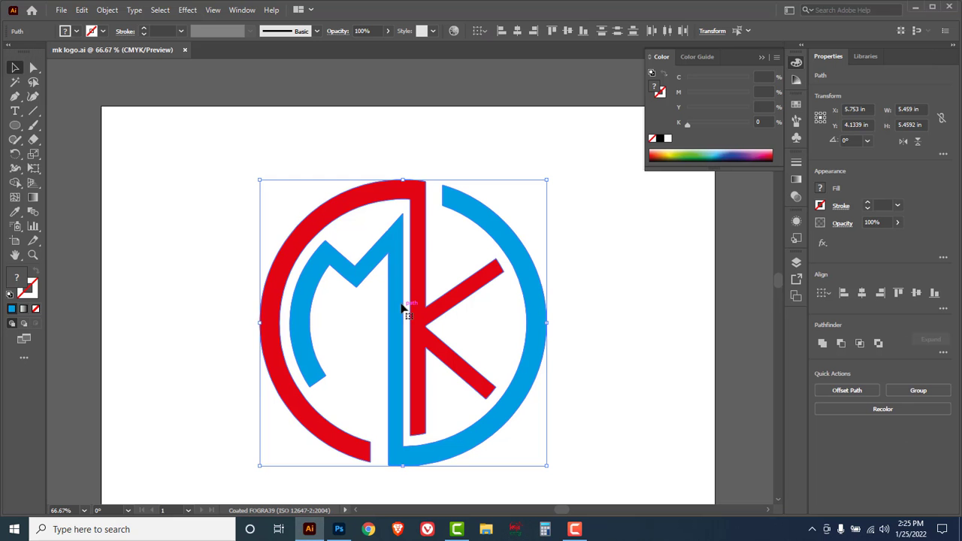
left_click(339, 529)
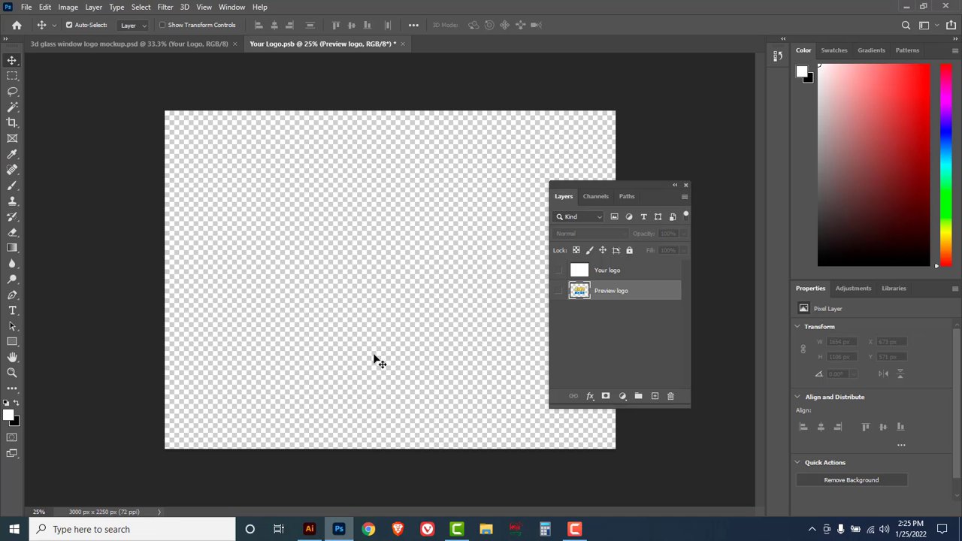
key("ctrl+v")
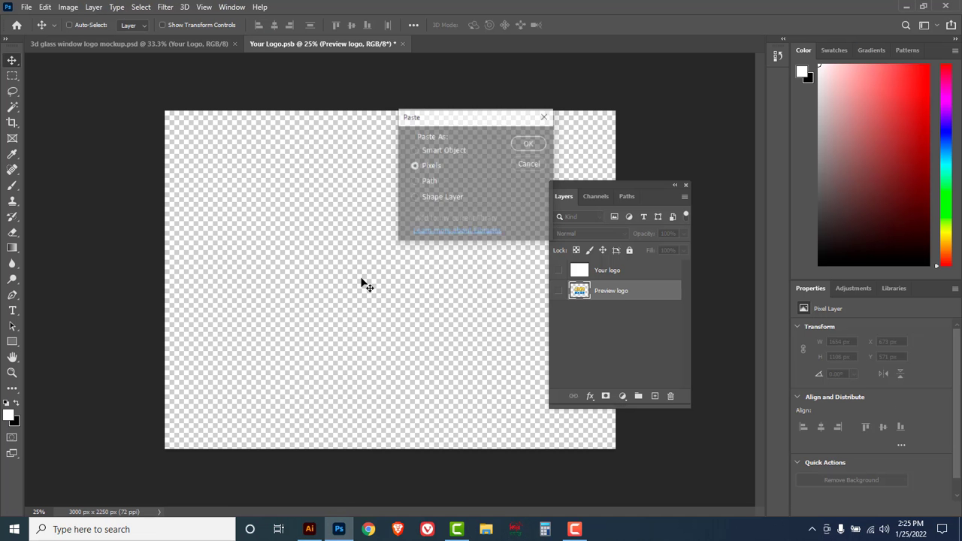
left_click(436, 150)
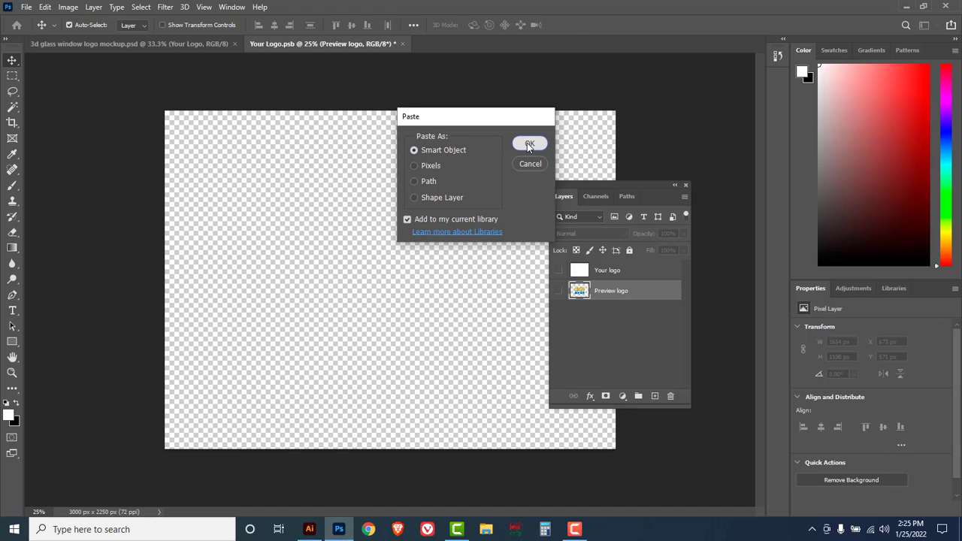
left_click(528, 144)
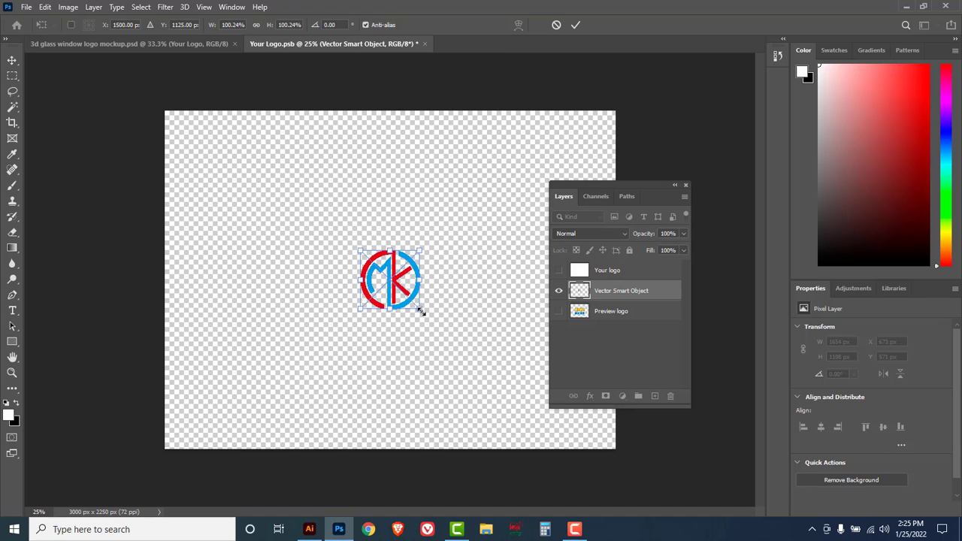
left_click_drag(421, 308, 509, 403)
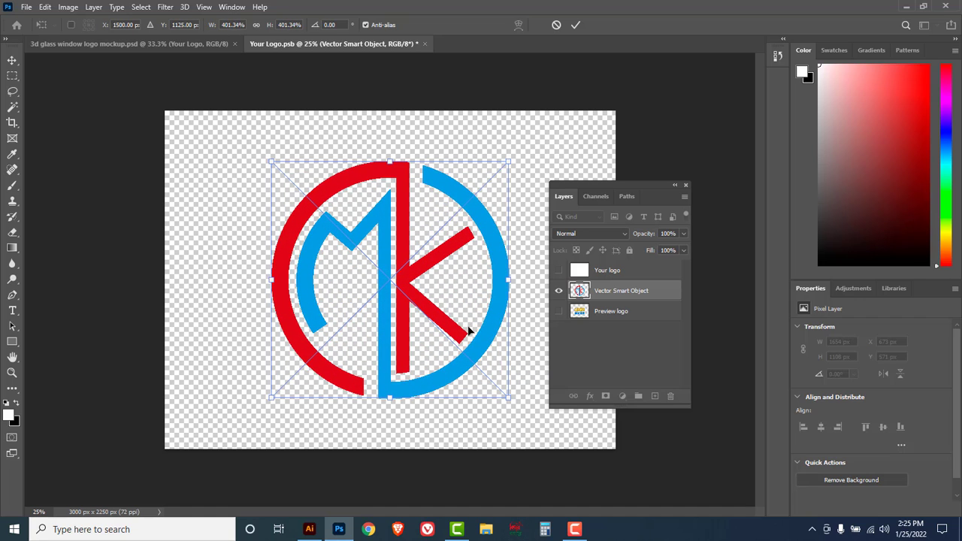
left_click(576, 25)
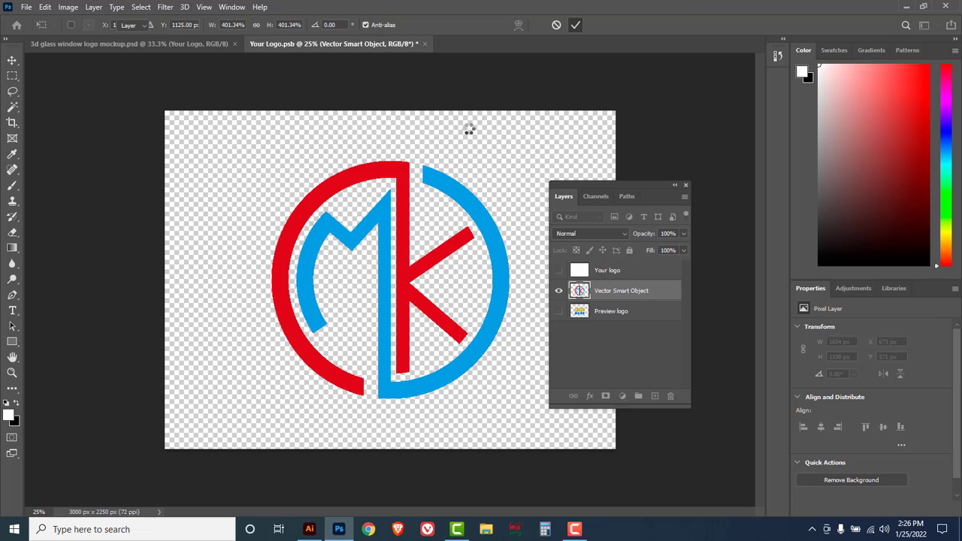
Step: Save Your Logo.psb with the placed MK logo and return to the 3d glass window logo mockup
key("ctrl+e")
key("ctrl+s")
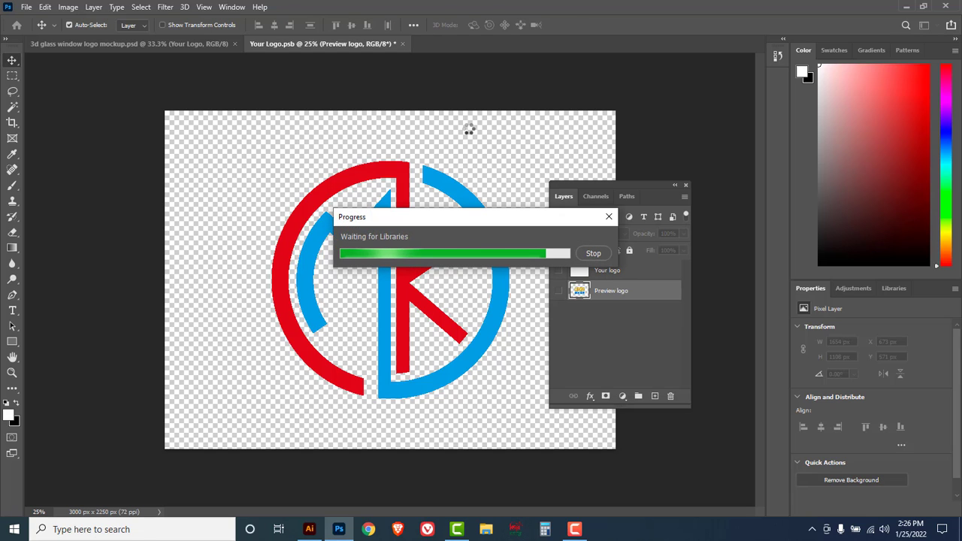
left_click_drag(475, 221, 356, 140)
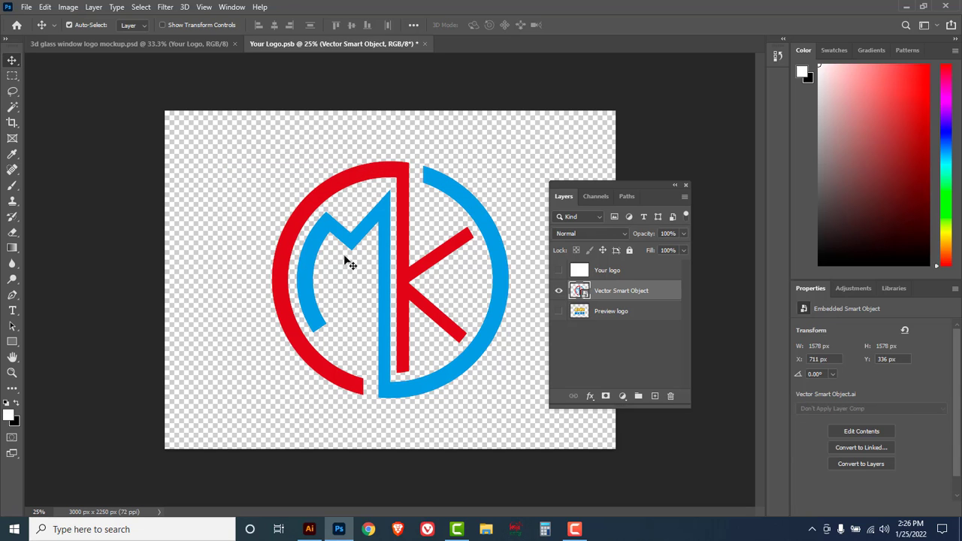
left_click(26, 7)
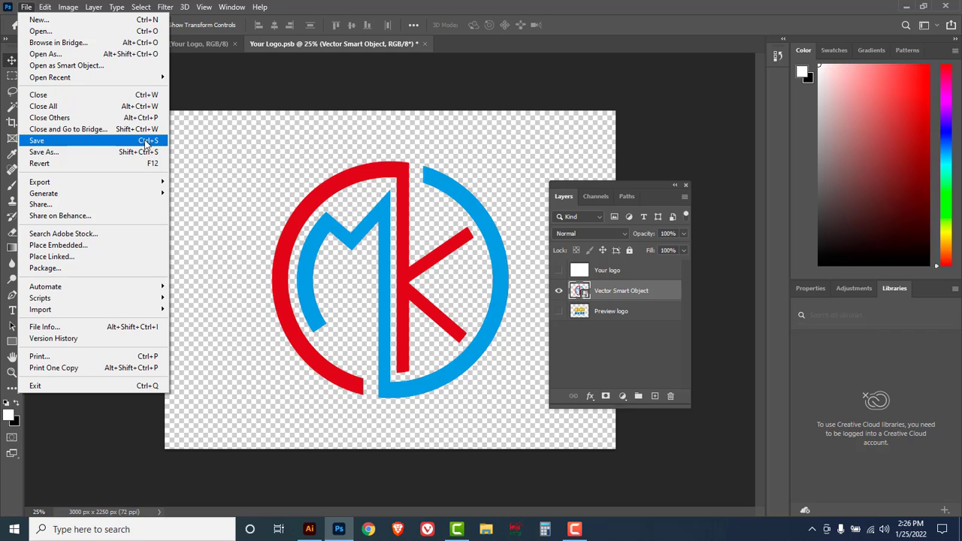
left_click(147, 143)
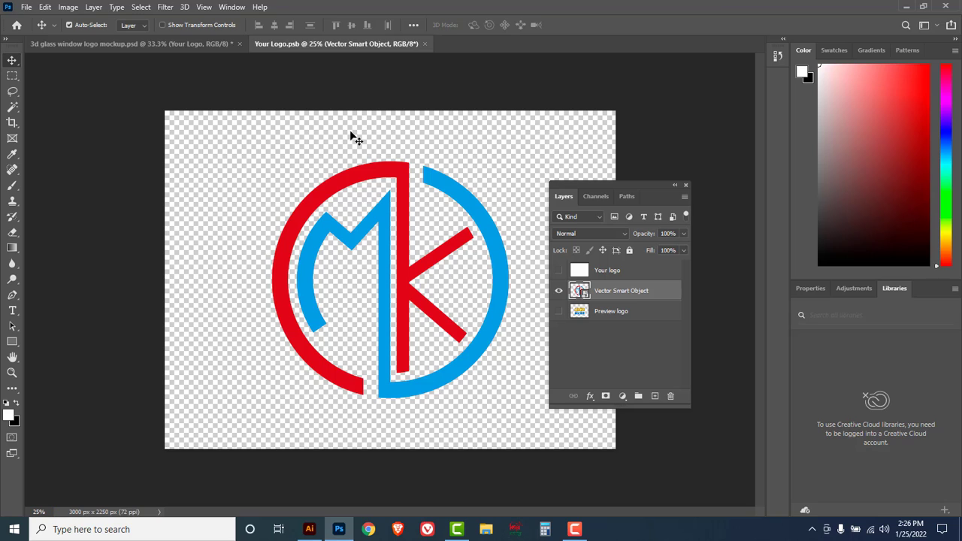
left_click(163, 42)
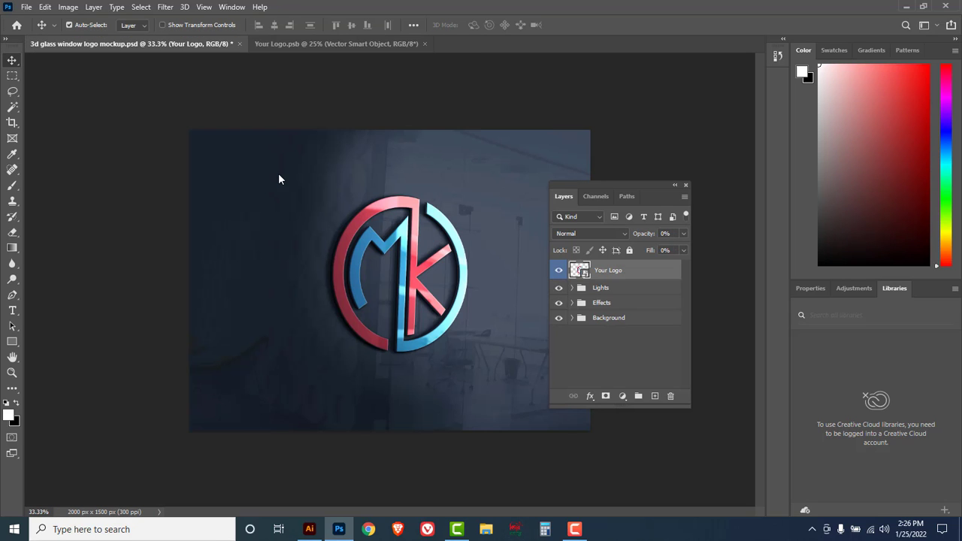
Step: Compare the logo with and without the effect layer in the Effects group, and set that layer's opacity to 61%
key("ctrl")
key("ctrl+plus")
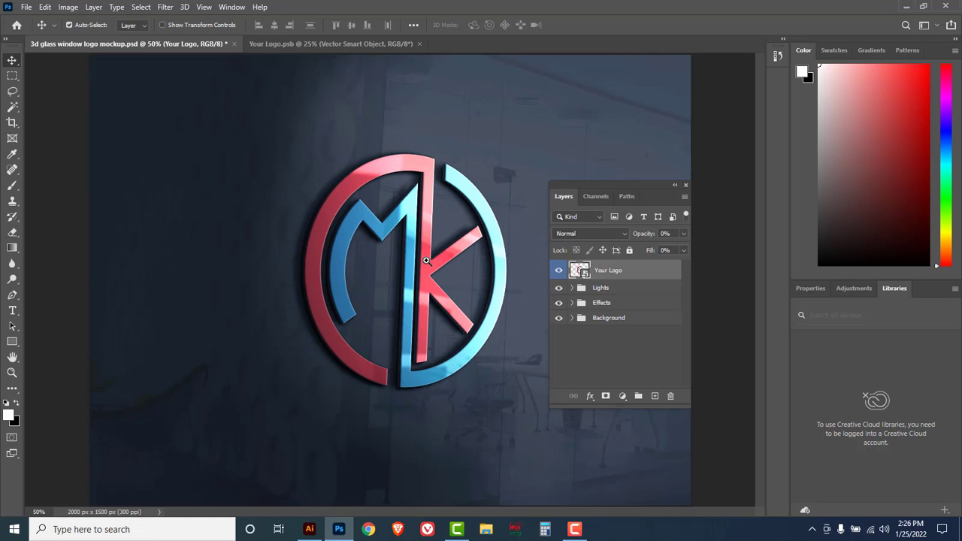
left_click_drag(593, 182, 700, 186)
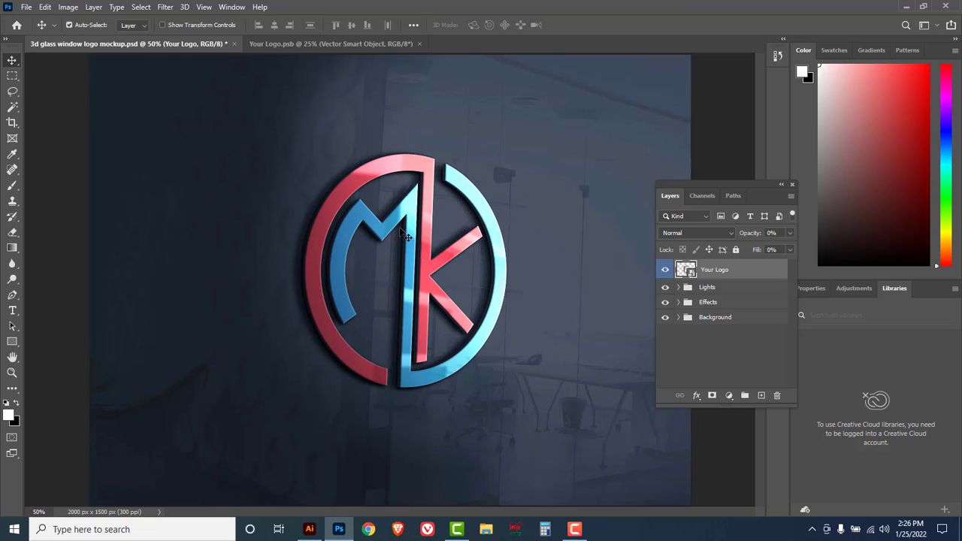
left_click(679, 317)
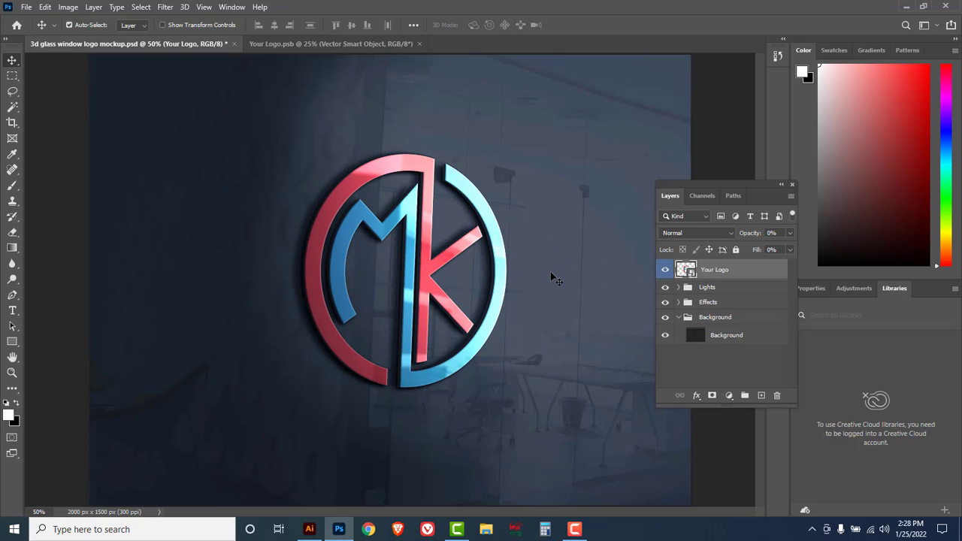
left_click(707, 303)
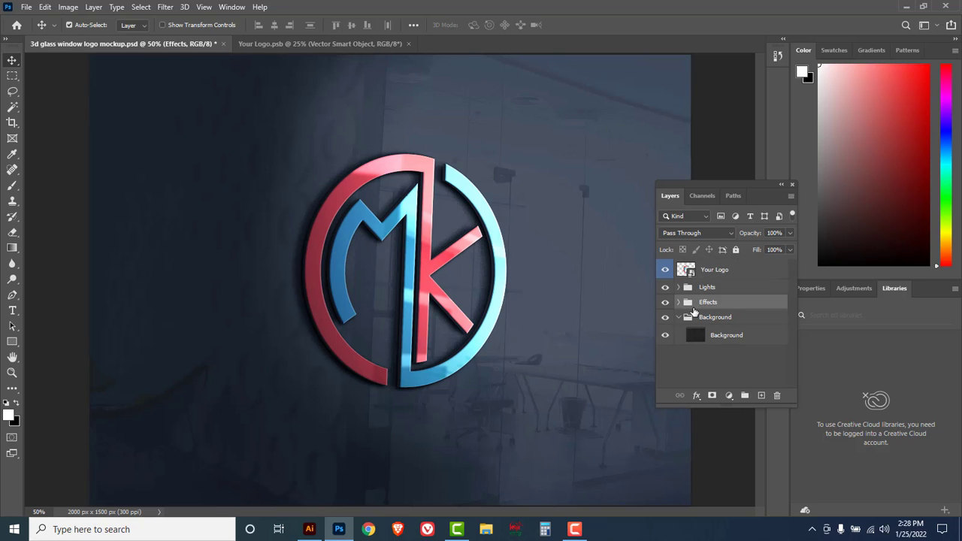
left_click(679, 302)
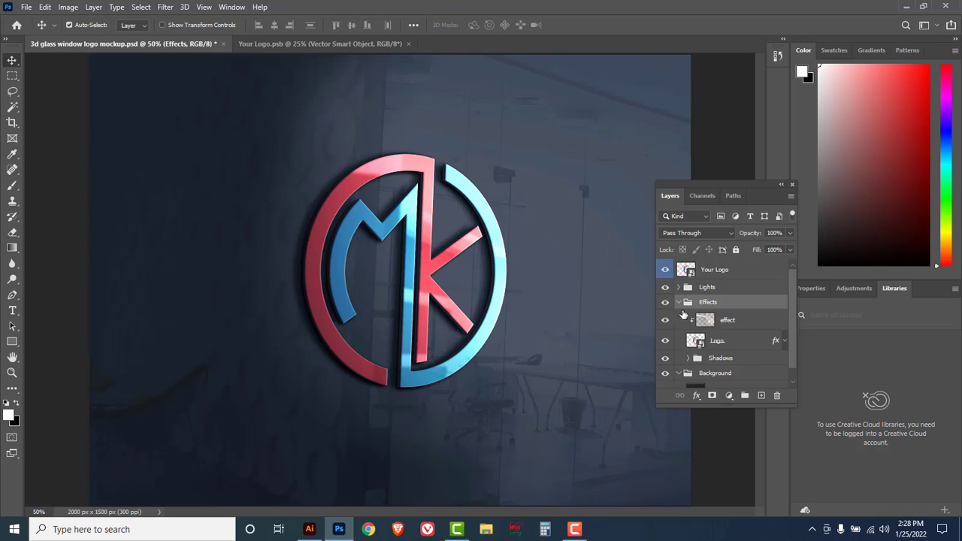
left_click(738, 323)
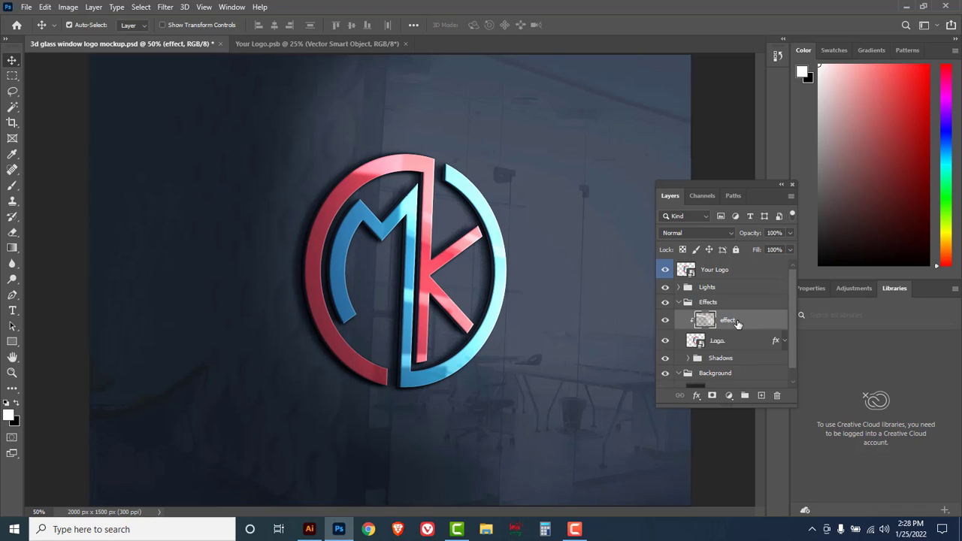
left_click(665, 322)
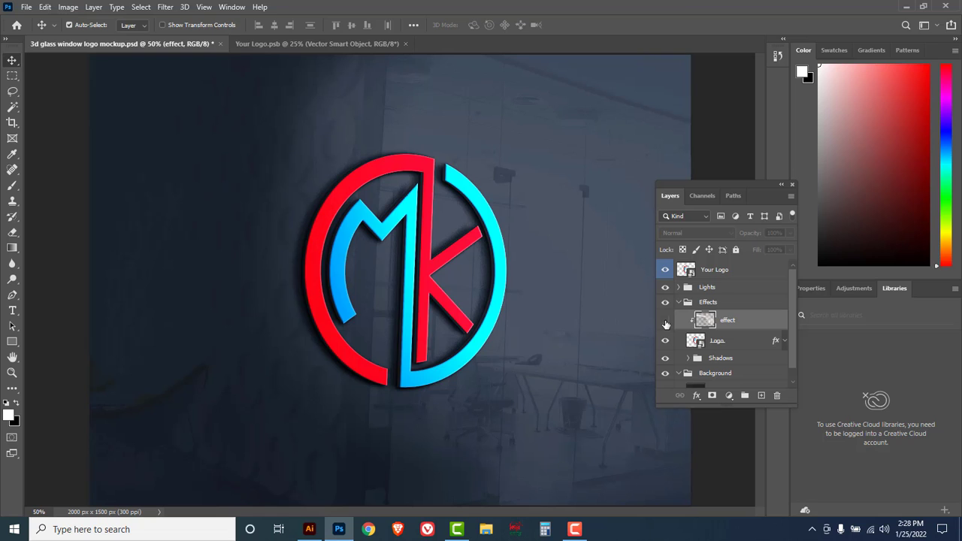
left_click(665, 322)
left_click(790, 233)
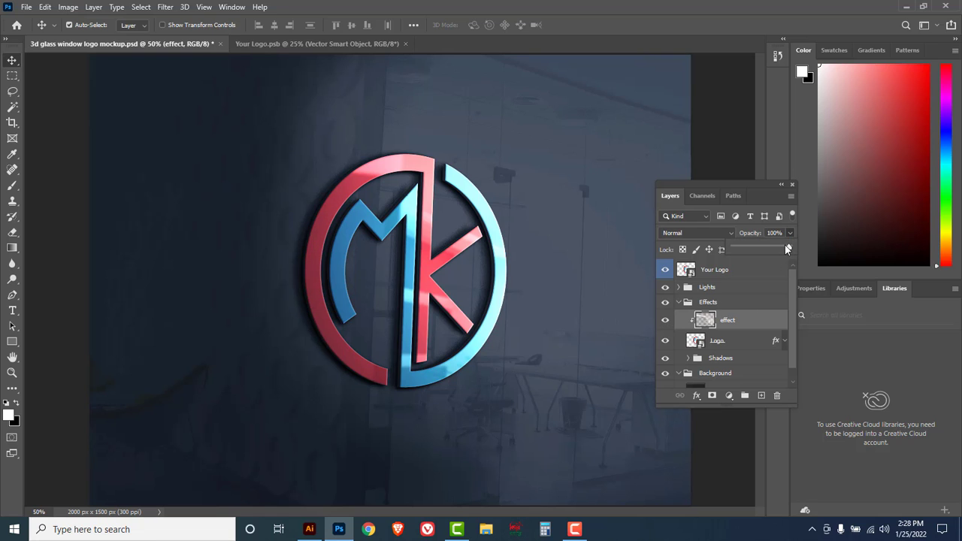
left_click_drag(788, 249, 757, 251)
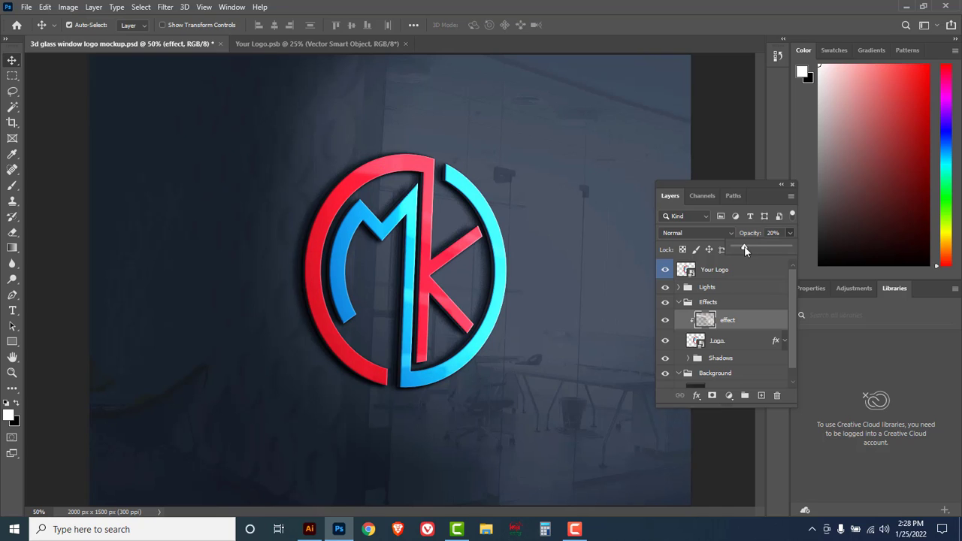
left_click_drag(745, 250, 748, 250)
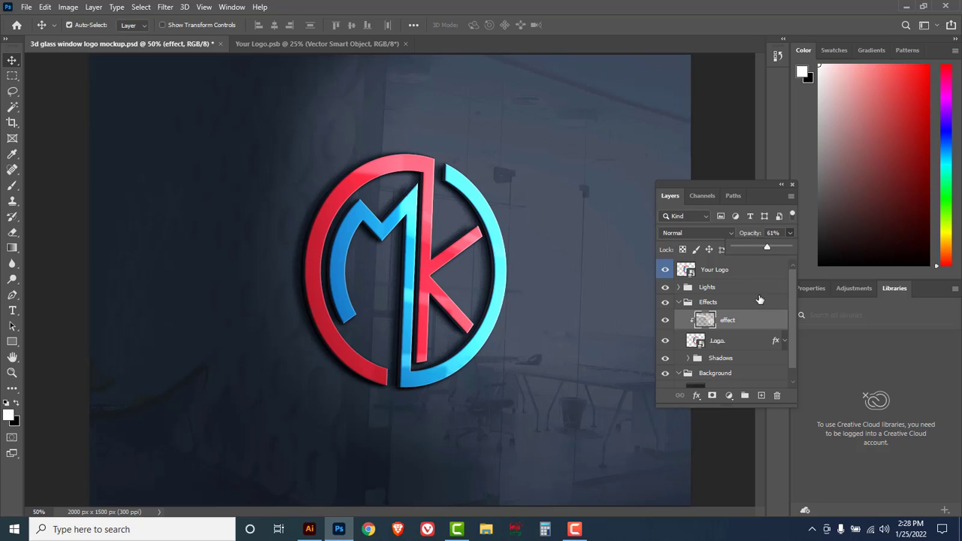
Step: Preview the mockup without each of the two adjustment layers in the Lights group, restore both, and collapse the Lights and Effects groups
left_click(679, 288)
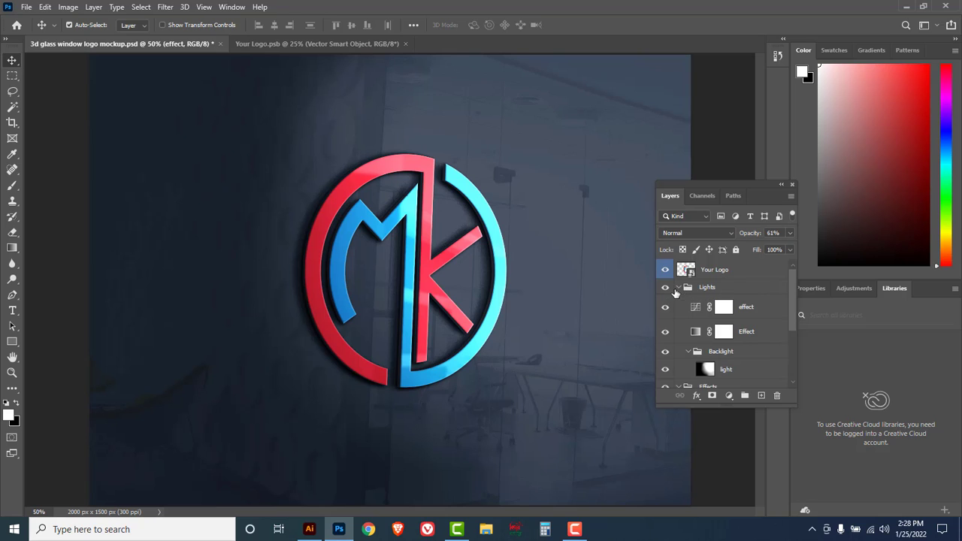
left_click(667, 309)
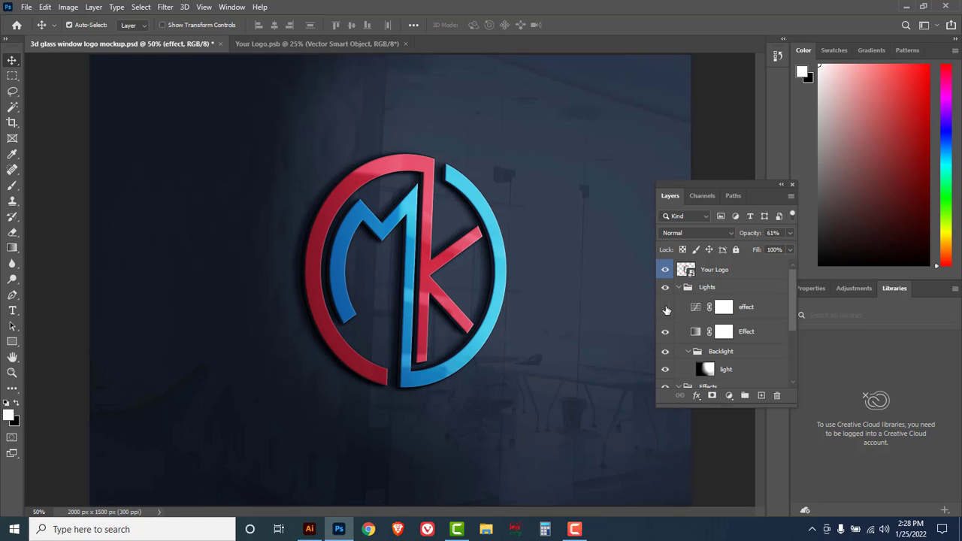
left_click(666, 309)
left_click(665, 332)
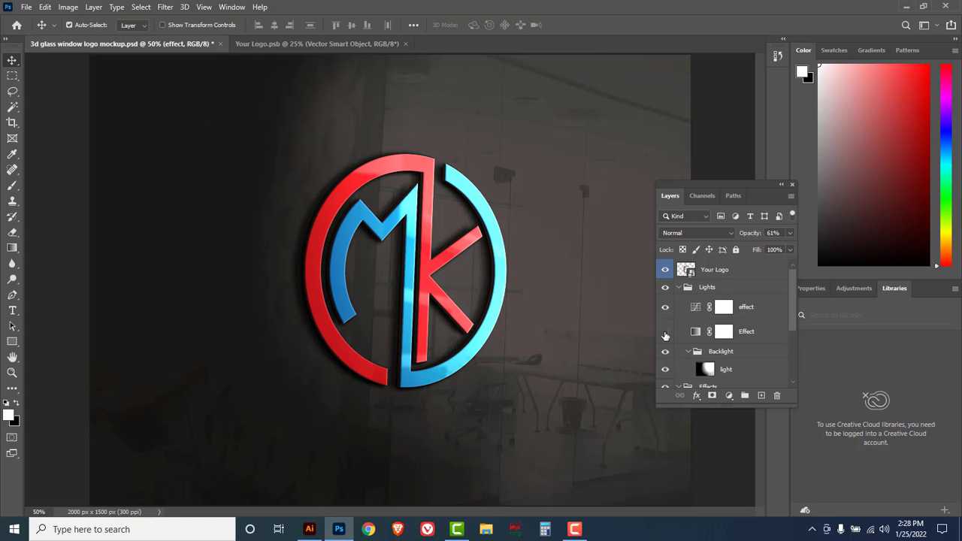
left_click(665, 333)
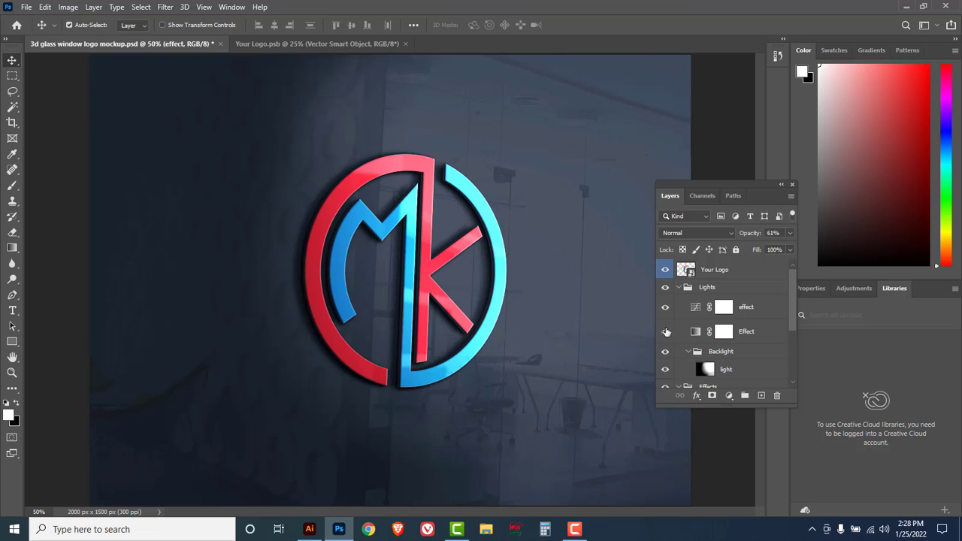
left_click(680, 287)
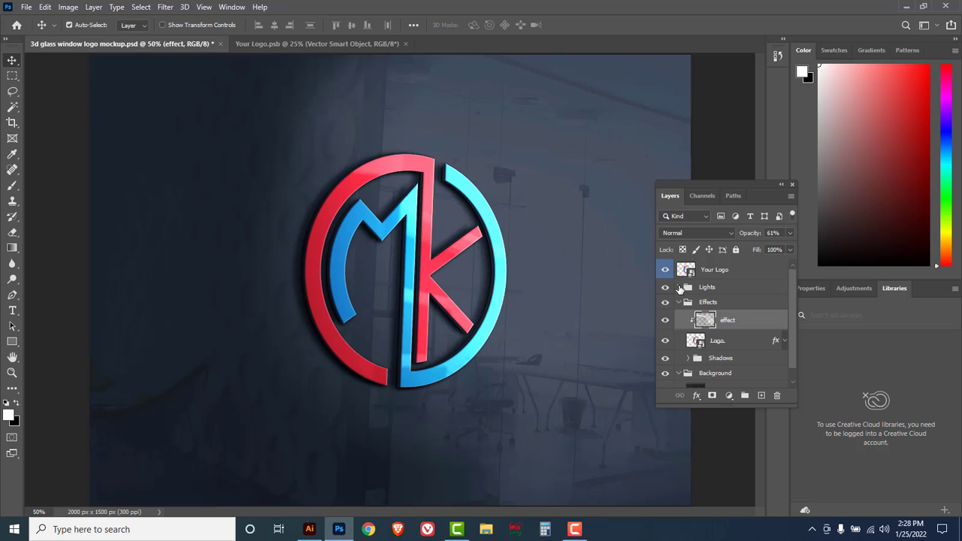
left_click(679, 302)
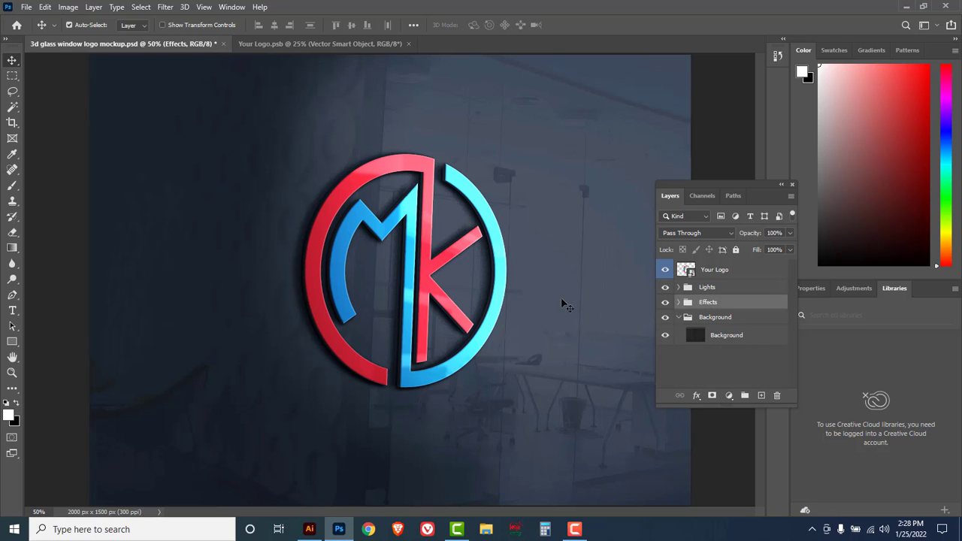